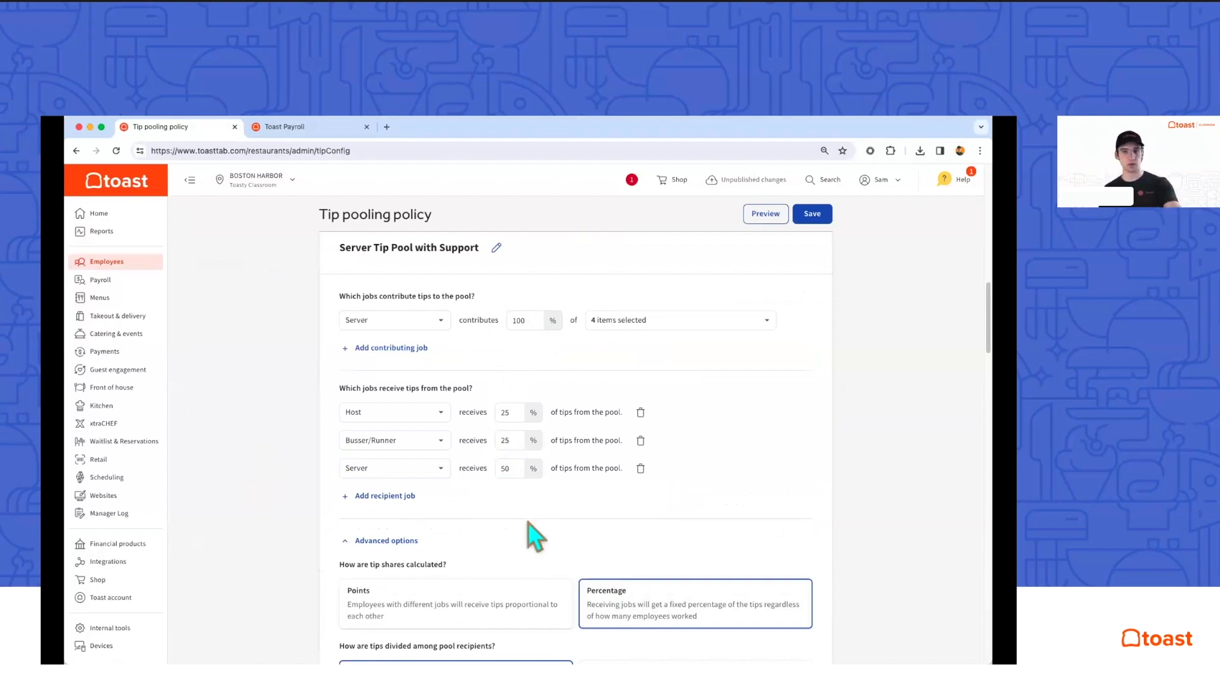
Examine the shares the recipient jobs receive in the Server Tip Pool with Support.
key("ctrl+Right")
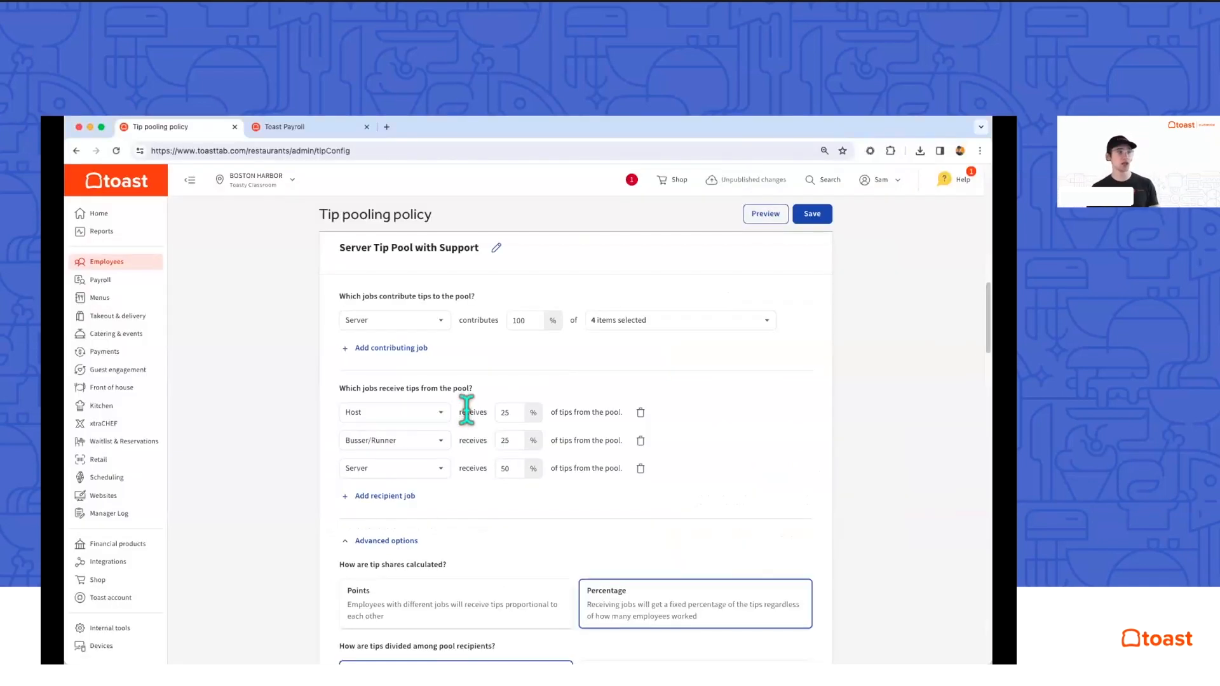
left_click(505, 413)
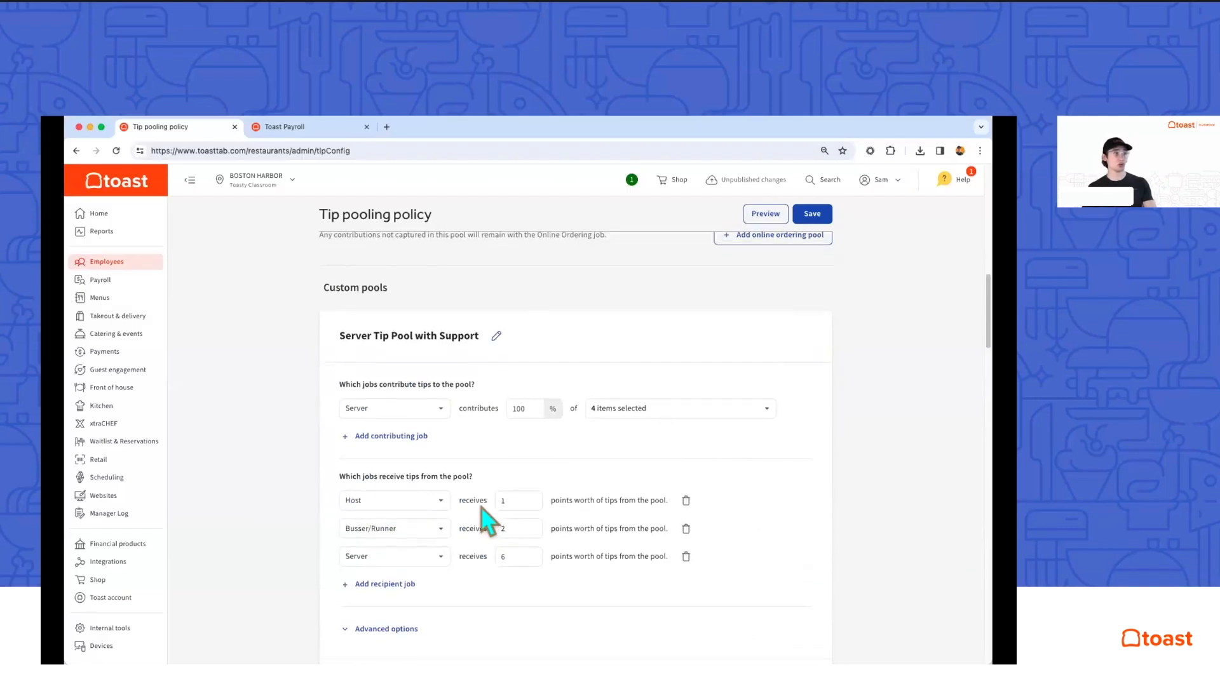
scroll(419, 397, "down", 1)
left_click(518, 390)
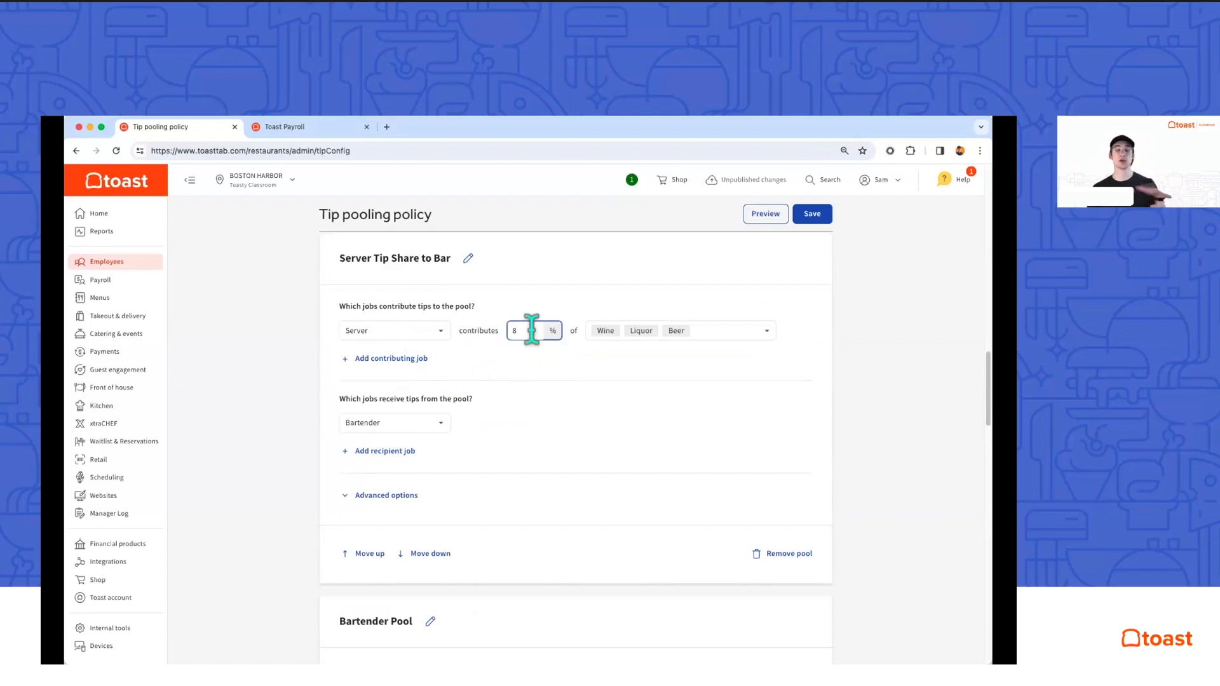
Examine which sales categories the Server contribution draws from in the Server Tip Share to Bar pool.
left_click(636, 333)
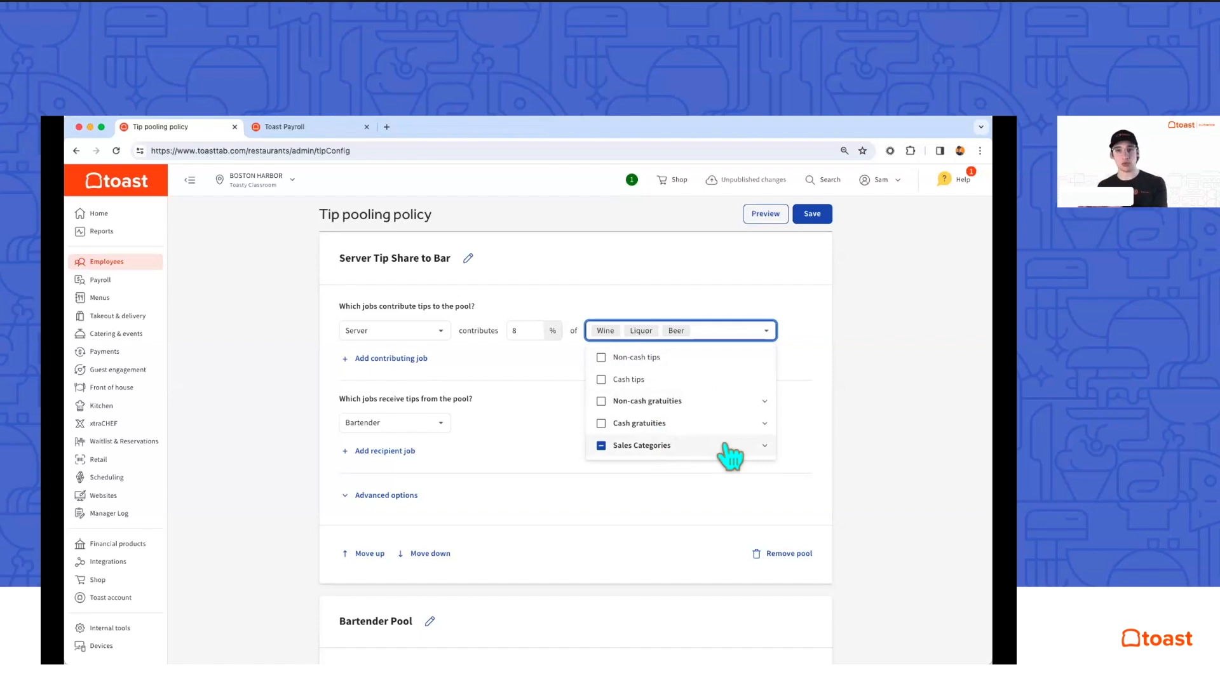
left_click(764, 445)
scroll(661, 438, "down", 2)
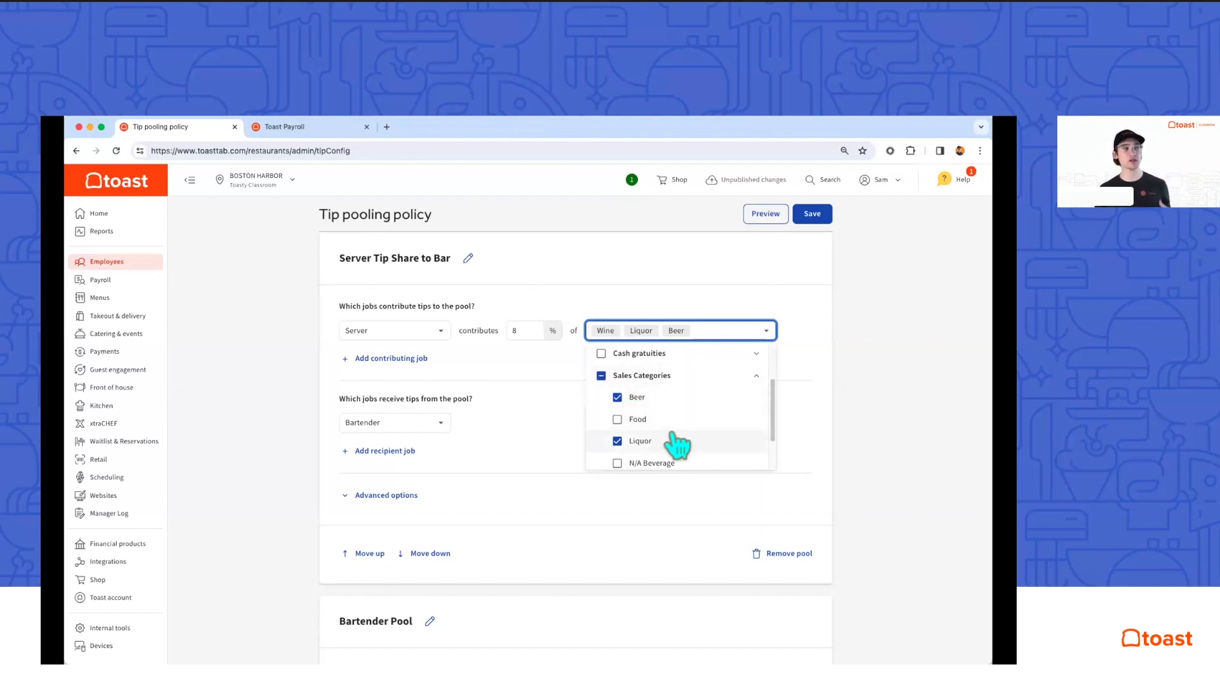
scroll(674, 445, "down", 2)
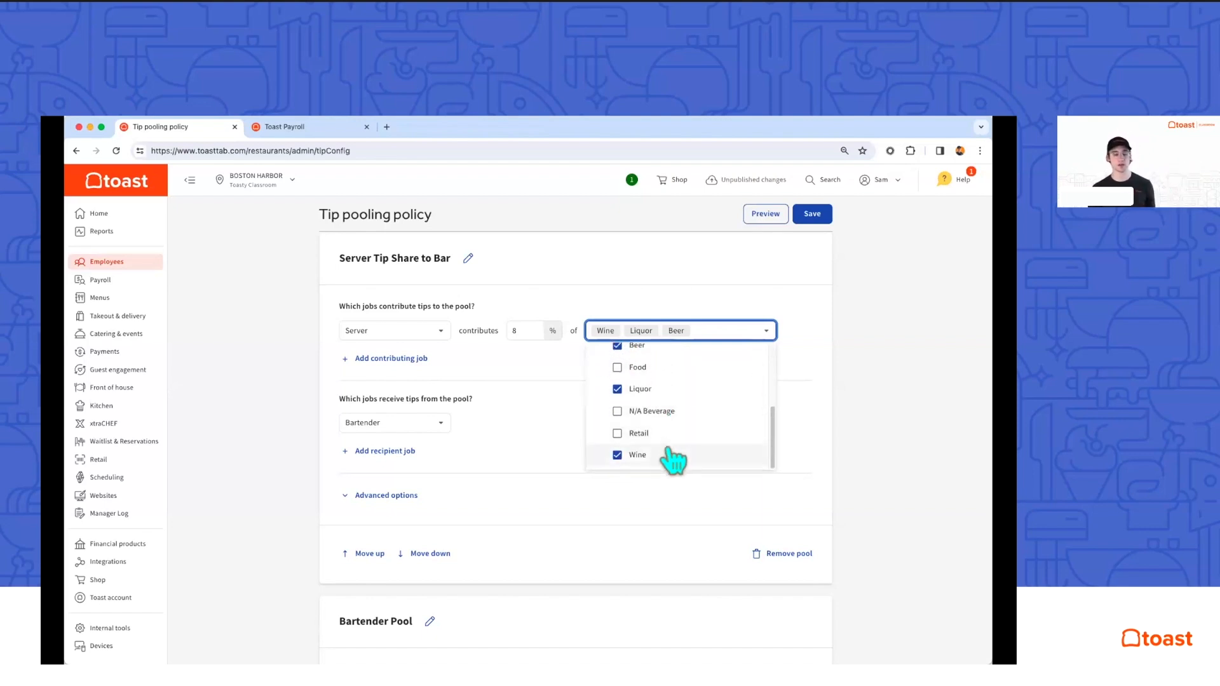
scroll(653, 402, "up", 3)
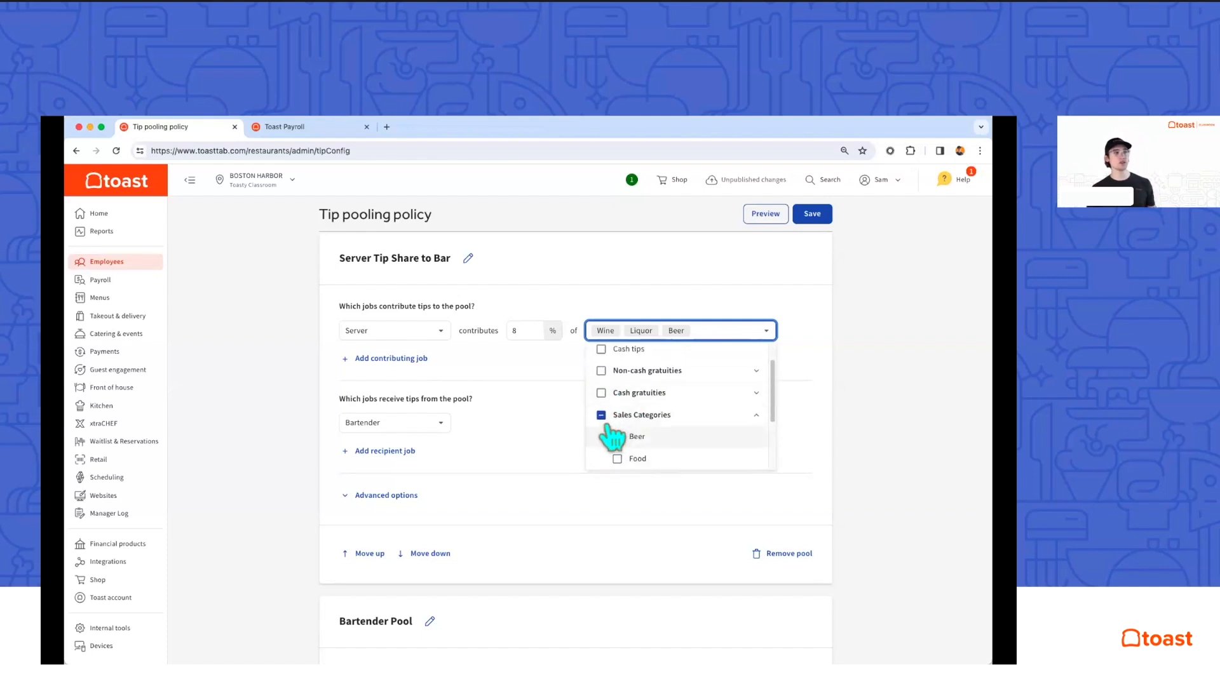
left_click(756, 415)
left_click(549, 378)
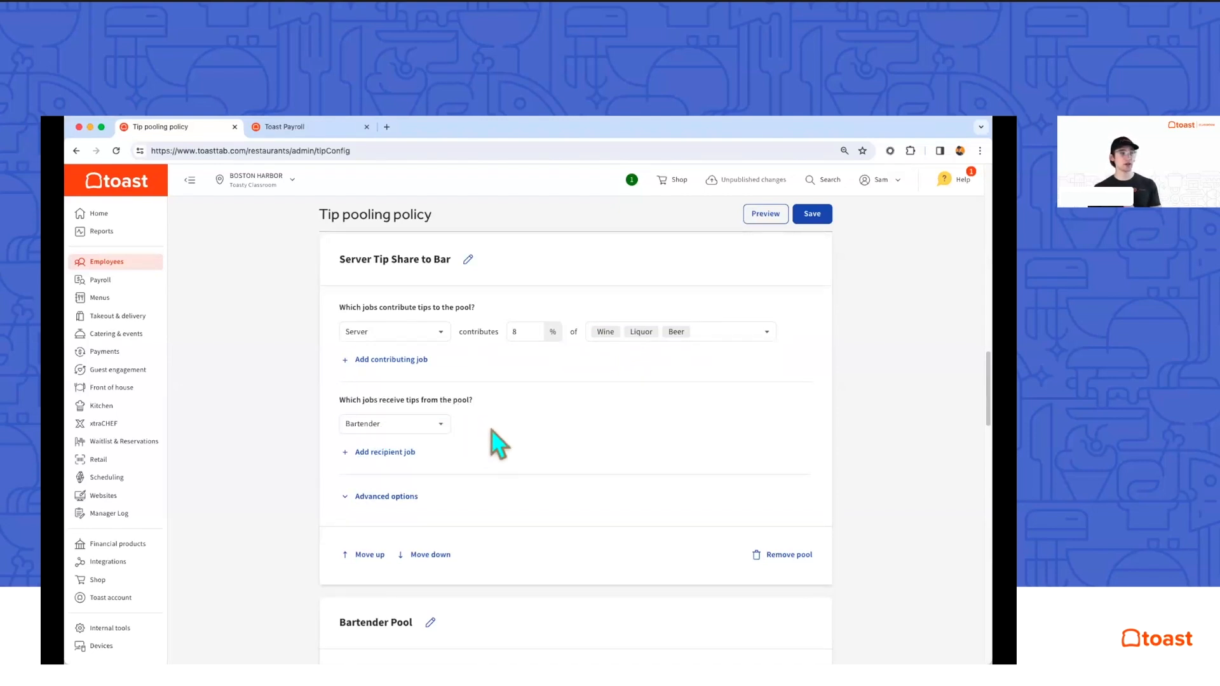
Show the advanced options of the Server Tip Share to Bar pool to review how tips are calculated and divided.
left_click(378, 496)
scroll(594, 508, "down", 1)
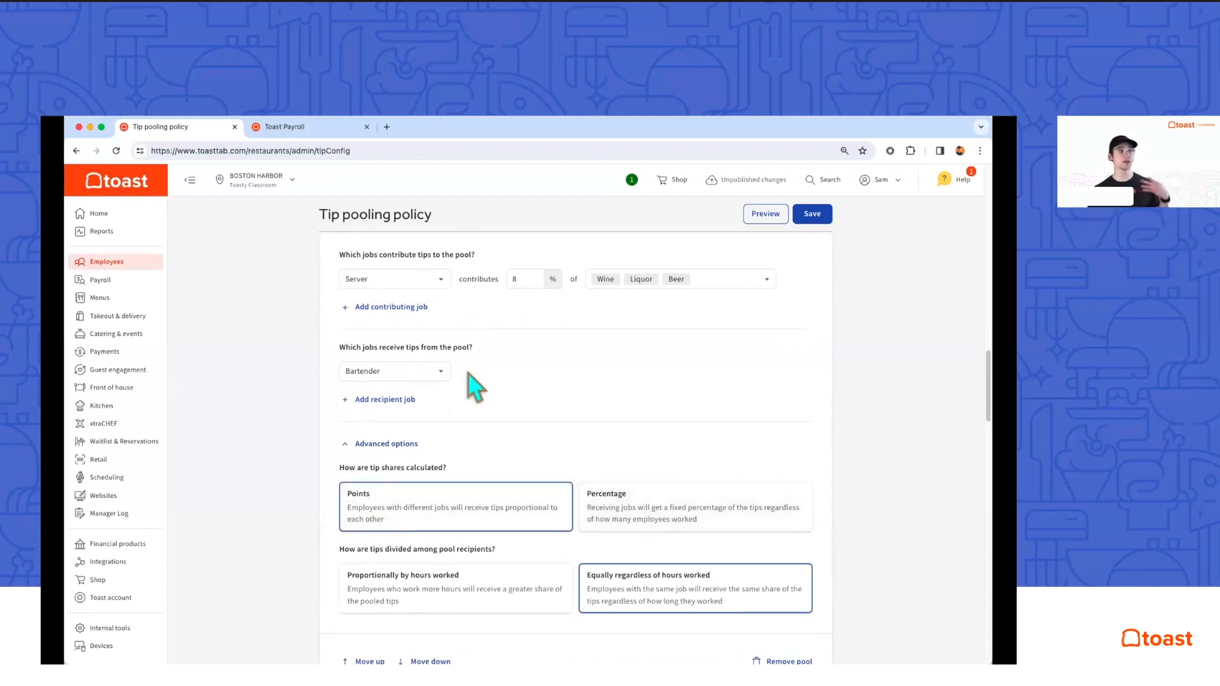
scroll(477, 414, "up", 1)
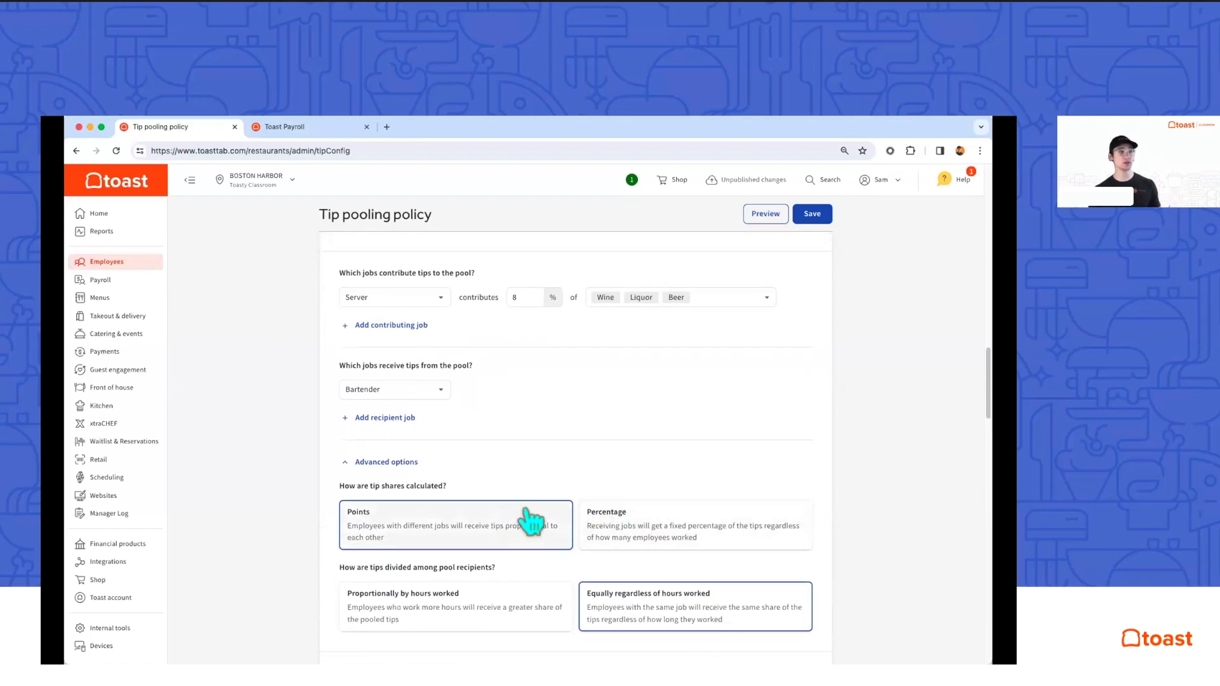
Try adding Barback as a second recipient job in the Server Tip Share to Bar pool, and remove it again.
left_click(385, 416)
left_click(535, 292)
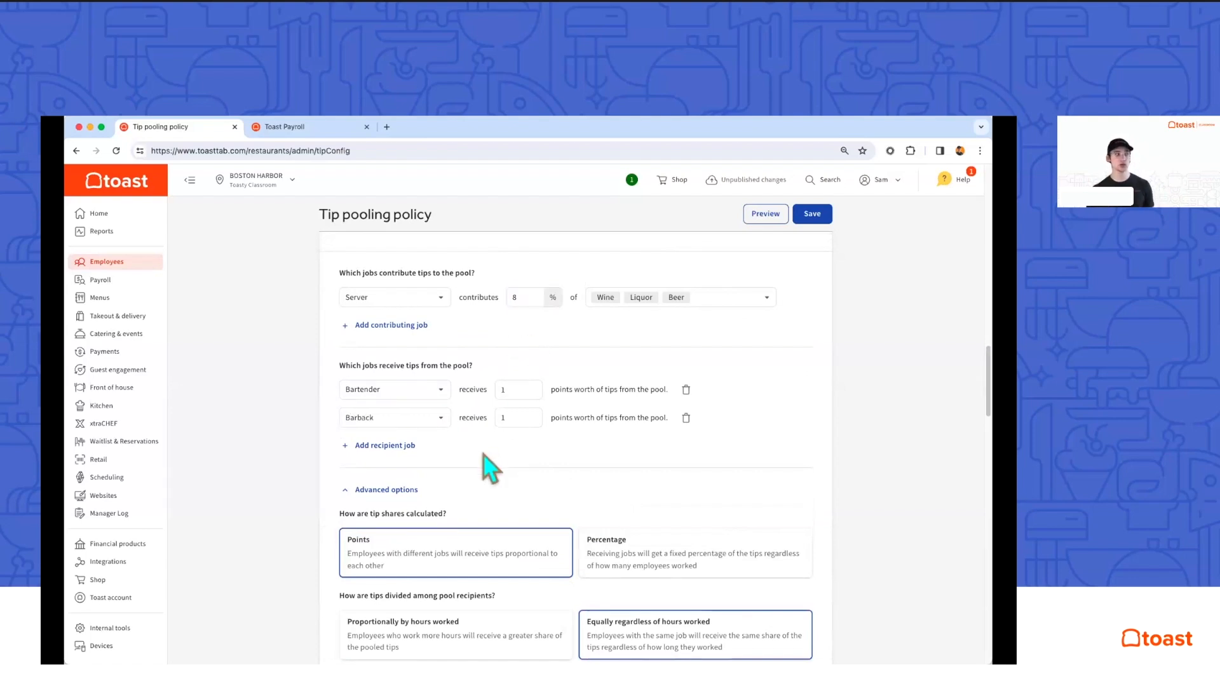
left_click(686, 419)
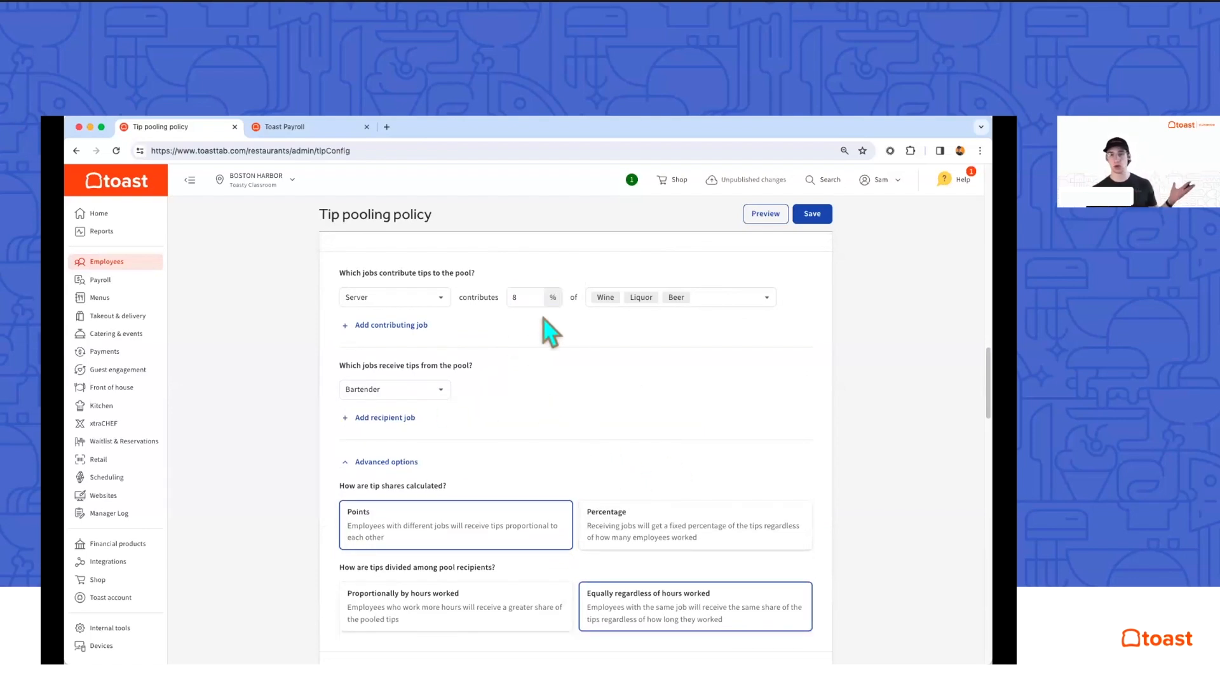
Try dividing the Server Tip Share to Bar tips proportionally by hours worked, and return to equal division regardless of hours.
scroll(413, 521, "down", 1)
left_click(369, 585)
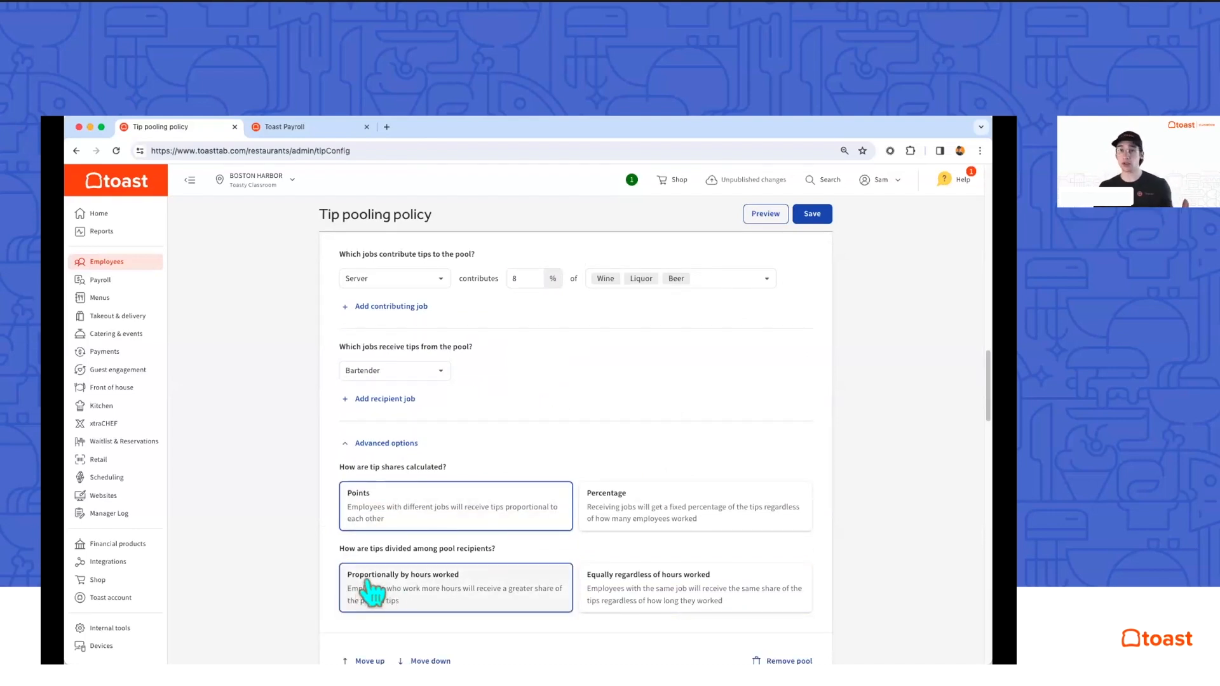
left_click(666, 597)
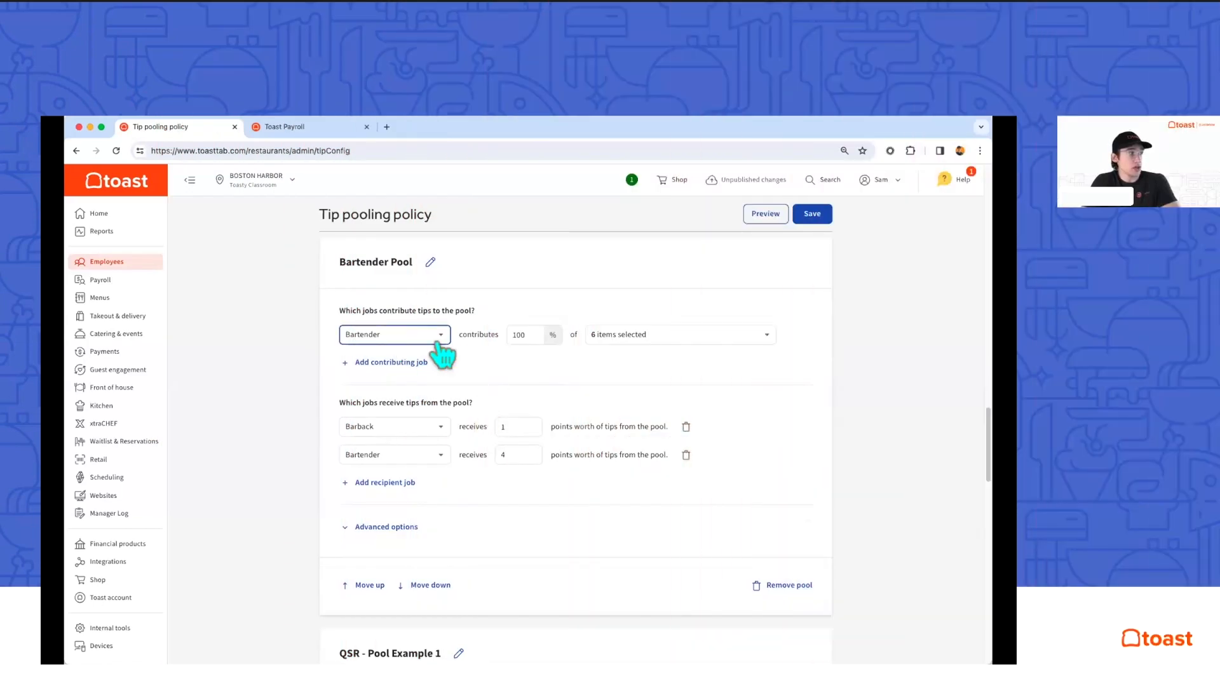
Review the Bartender Pool's contribution percentage and the points its Barback and Bartender recipients receive.
left_click(532, 336)
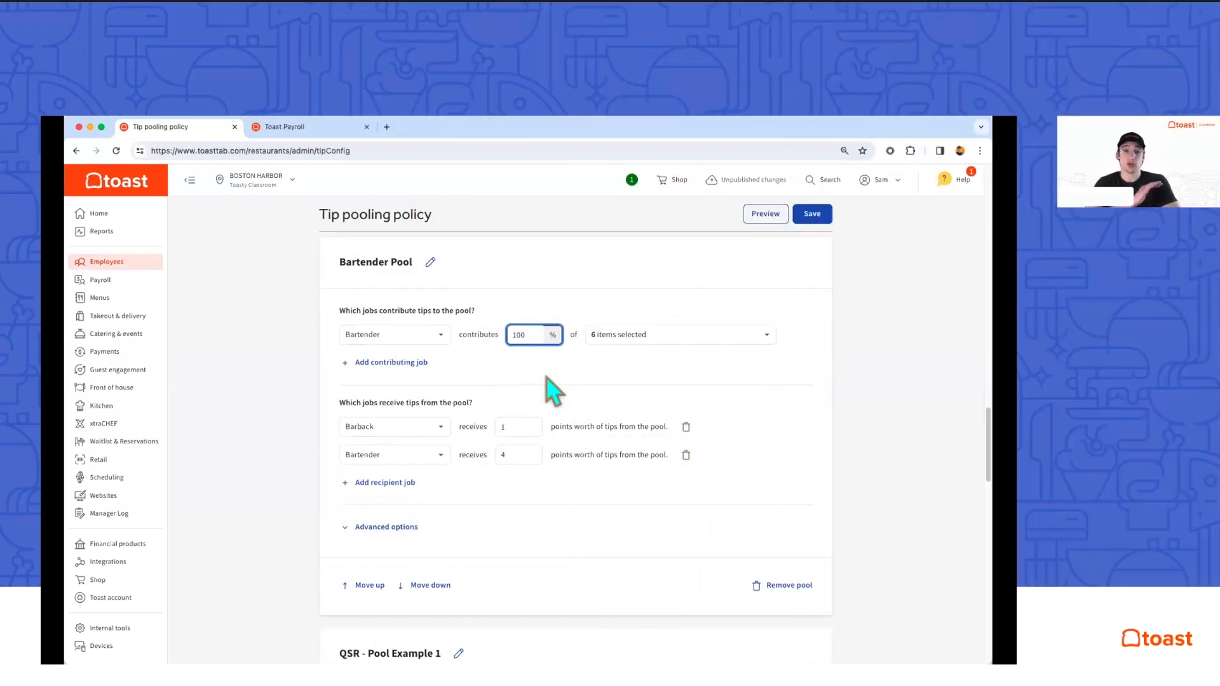
left_click(594, 370)
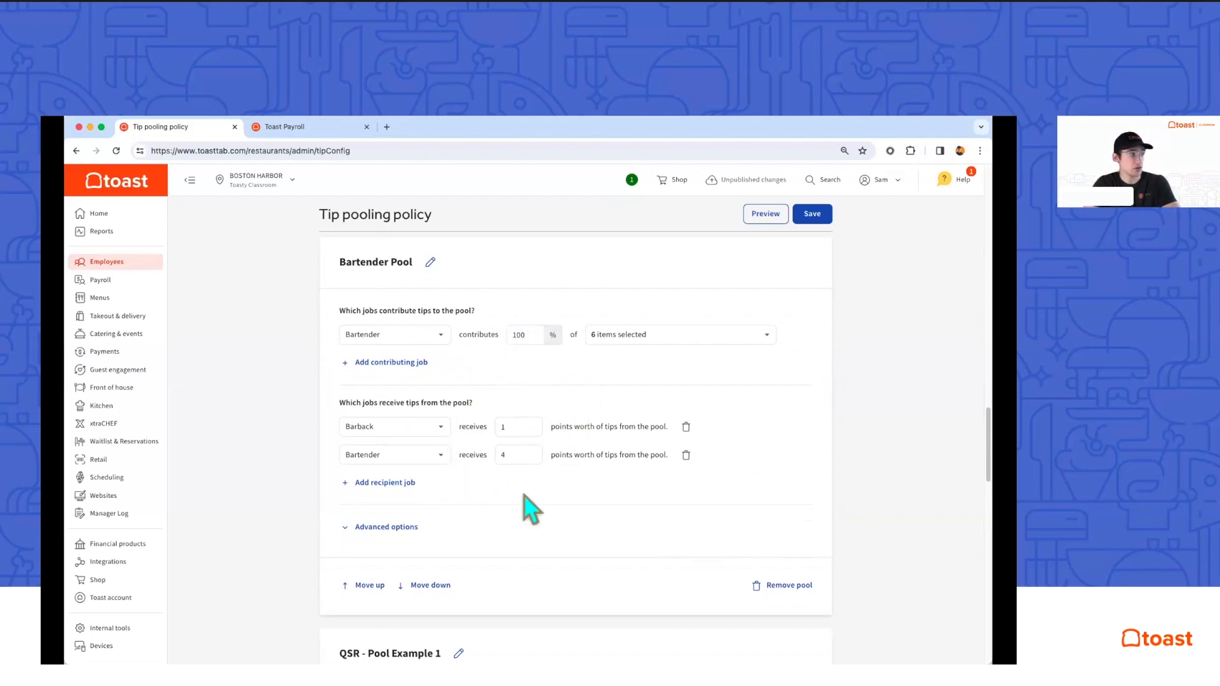
left_click(514, 428)
left_click(515, 454)
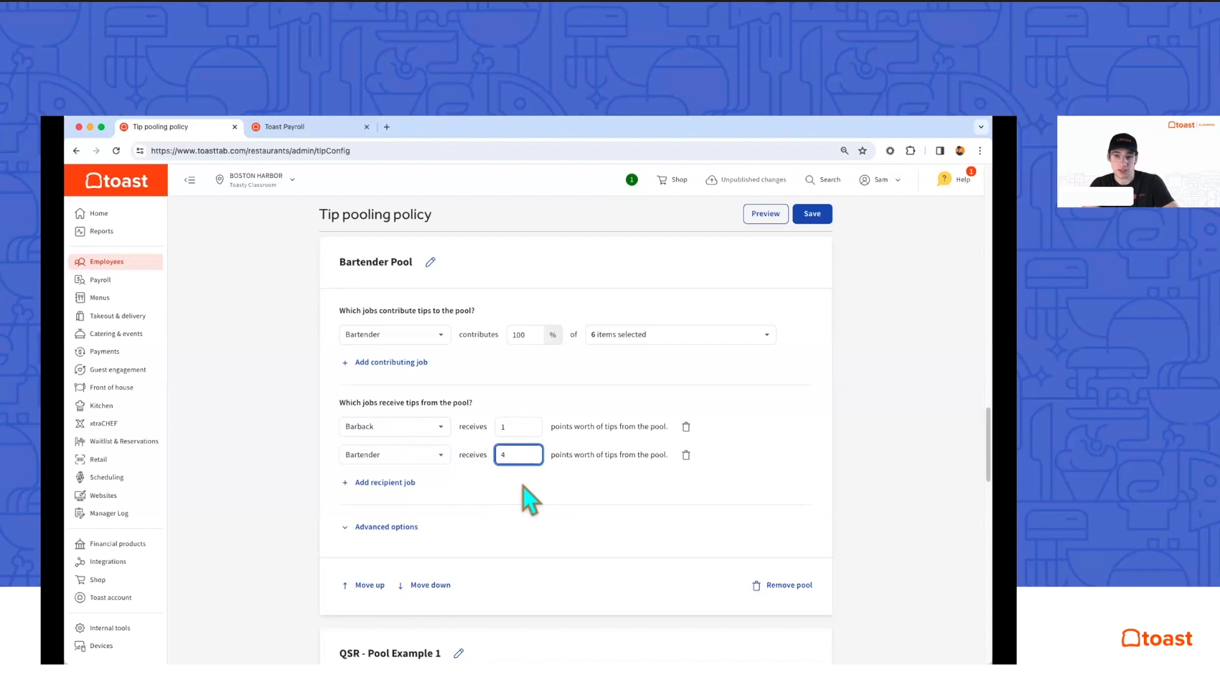
Try including all sales categories among the Bartender Pool's contribution sources, and clear them again.
left_click(620, 338)
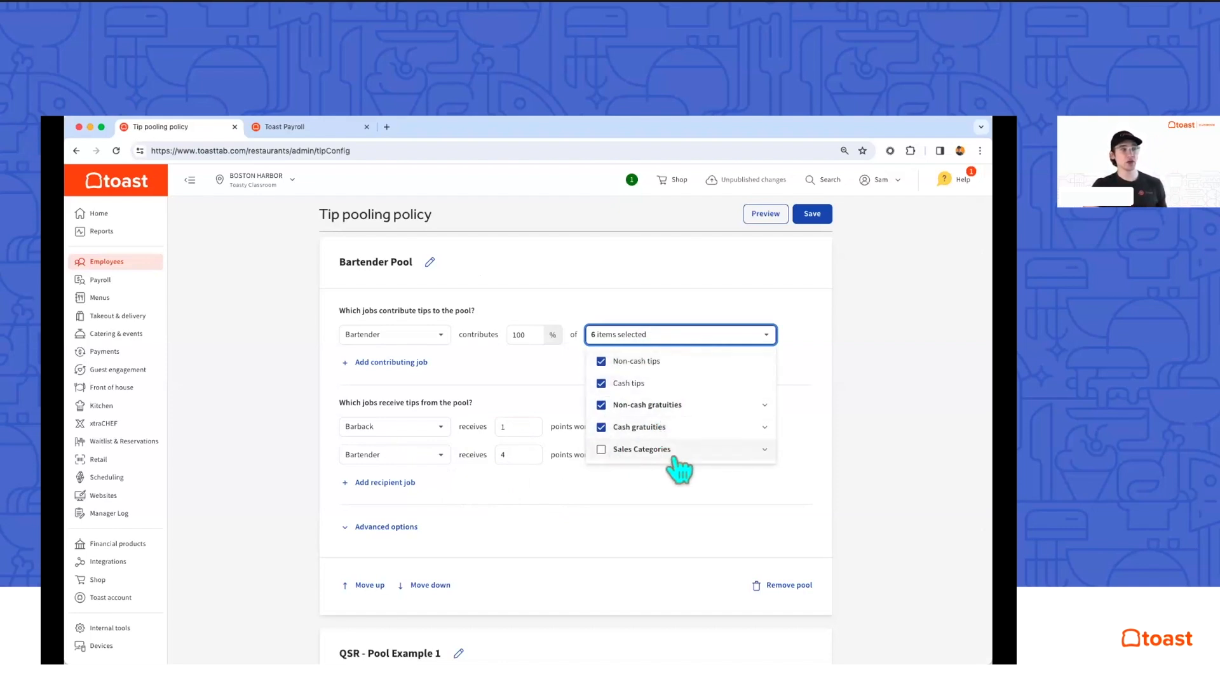
left_click(601, 450)
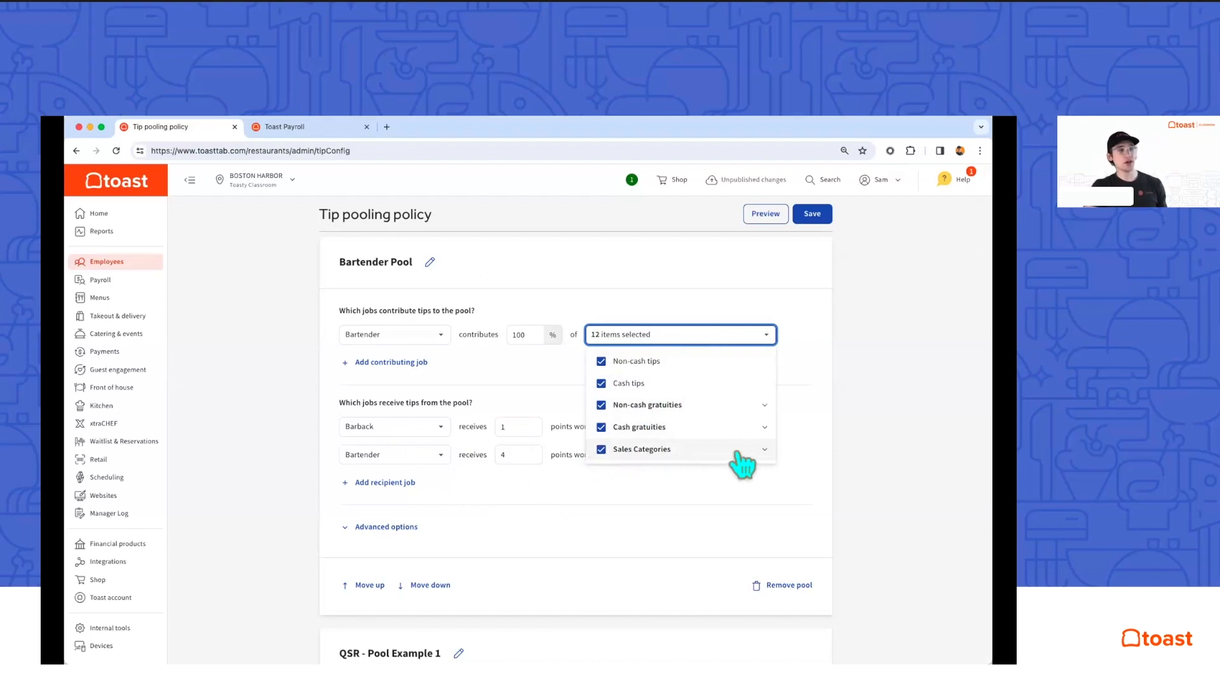
left_click(662, 451)
Remove cash gratuities, non-cash gratuities, non-cash tips and cash tips from the Bartender Pool's contribution sources.
left_click(601, 427)
left_click(601, 404)
left_click(601, 361)
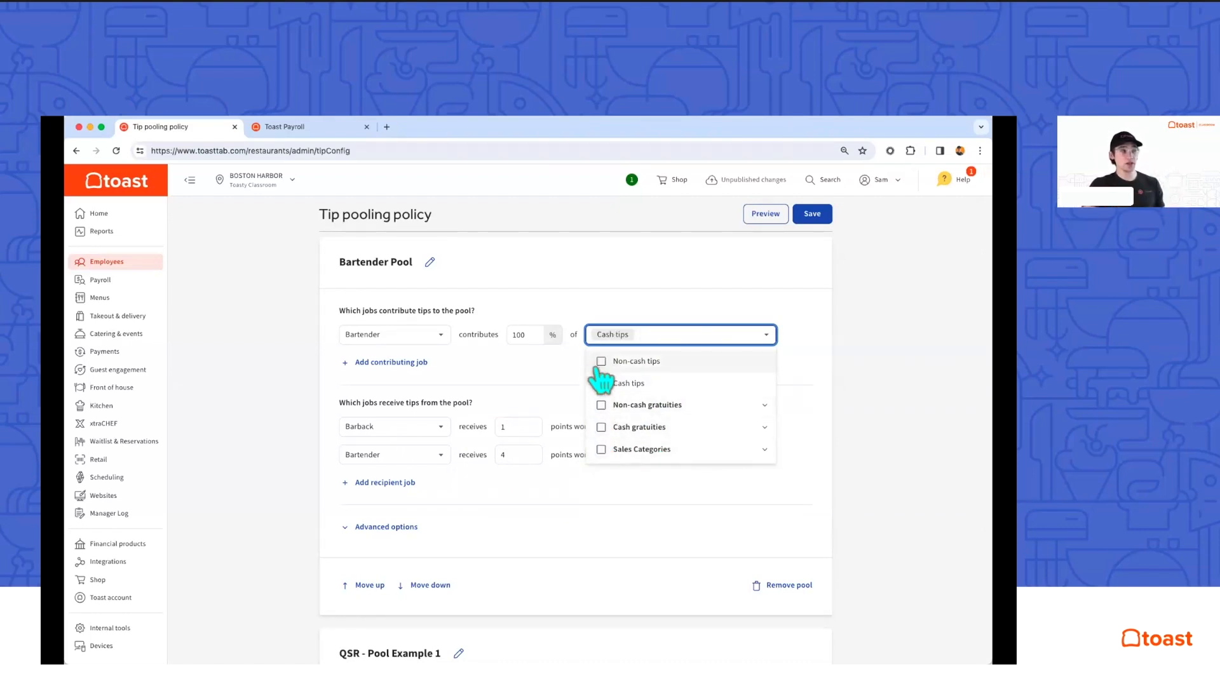
left_click(601, 383)
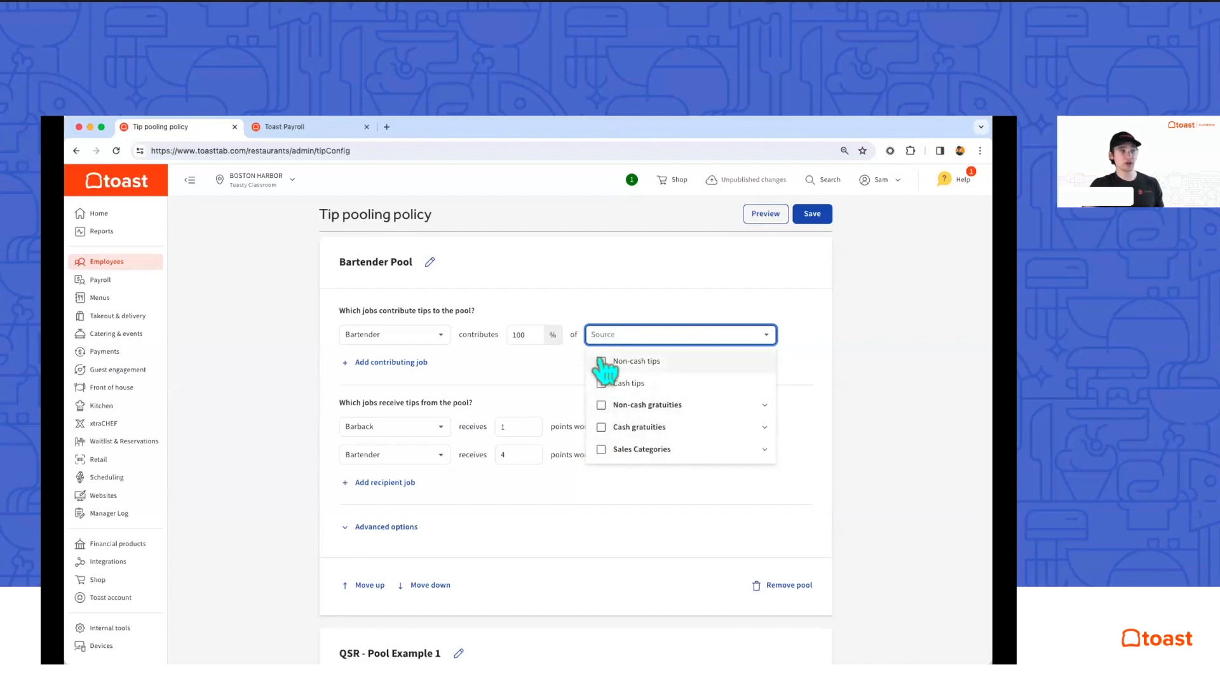
Try using only the sales categories as the Bartender Pool's contribution source, and deselect them again.
left_click(601, 450)
left_click(764, 449)
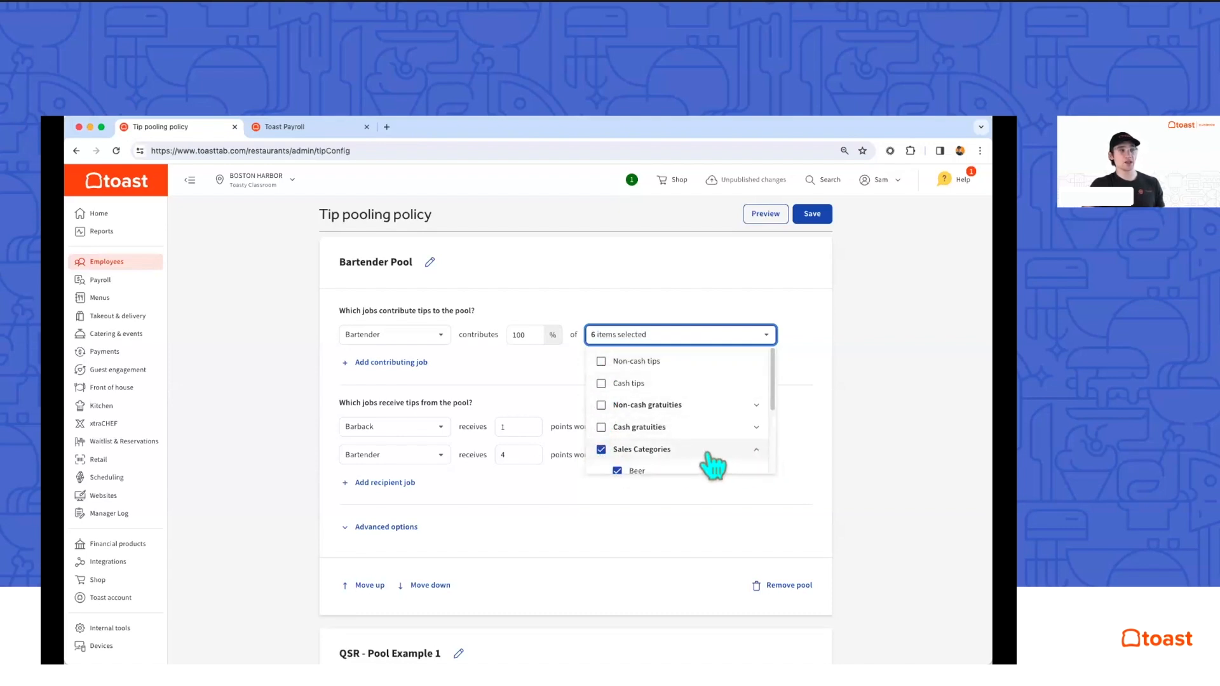
scroll(699, 450, "down", 1)
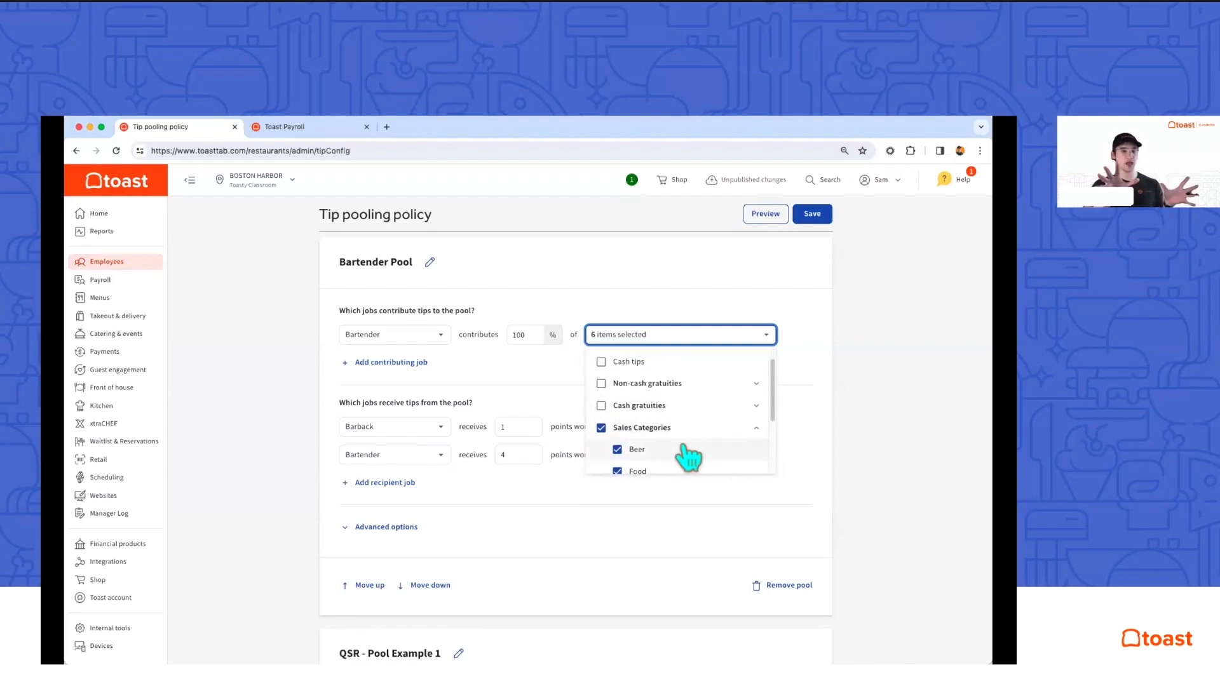
left_click(601, 427)
Examine the contributing jobs, their percentages and the available job choices in QSR - Pool Example 1.
scroll(699, 496, "down", 6)
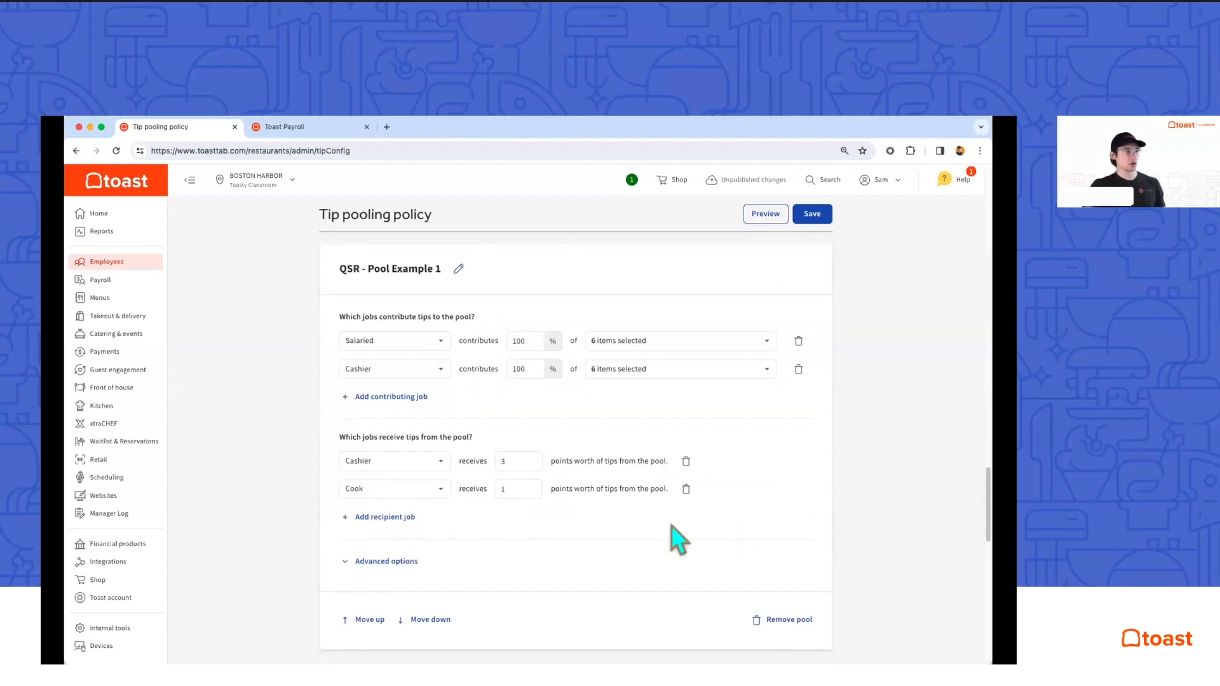
left_click_drag(335, 273, 457, 272)
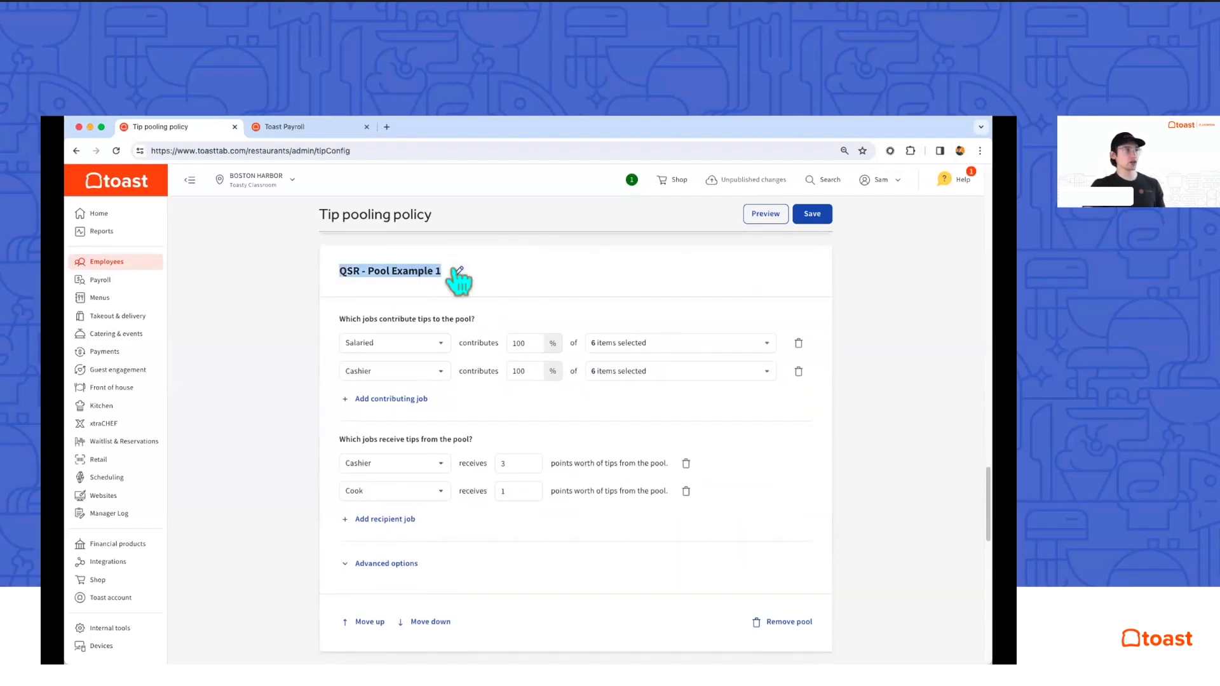
left_click(563, 278)
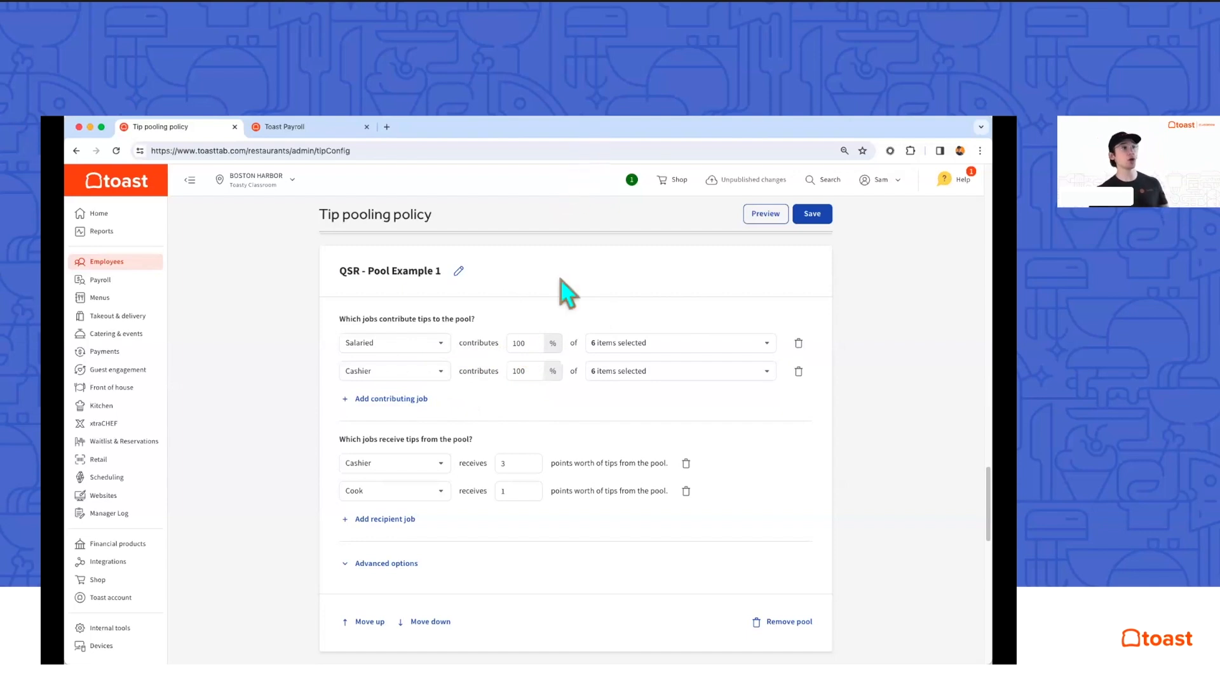
left_click(523, 371)
left_click_drag(486, 363, 484, 364)
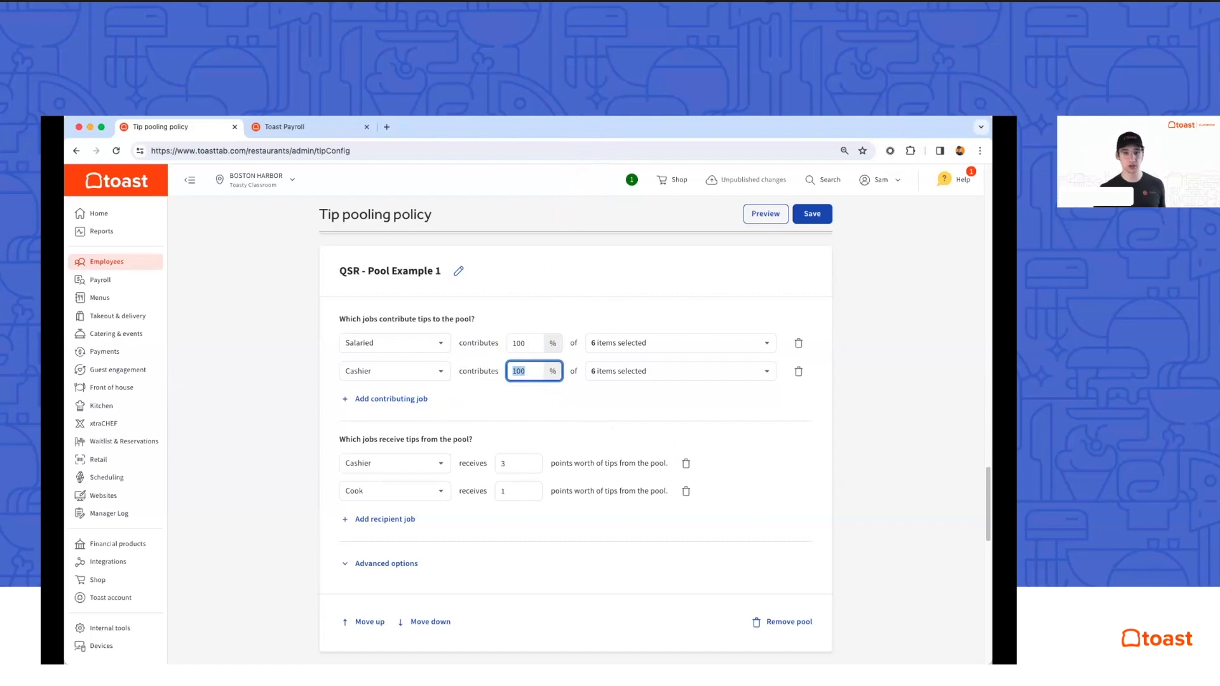
left_click(477, 369)
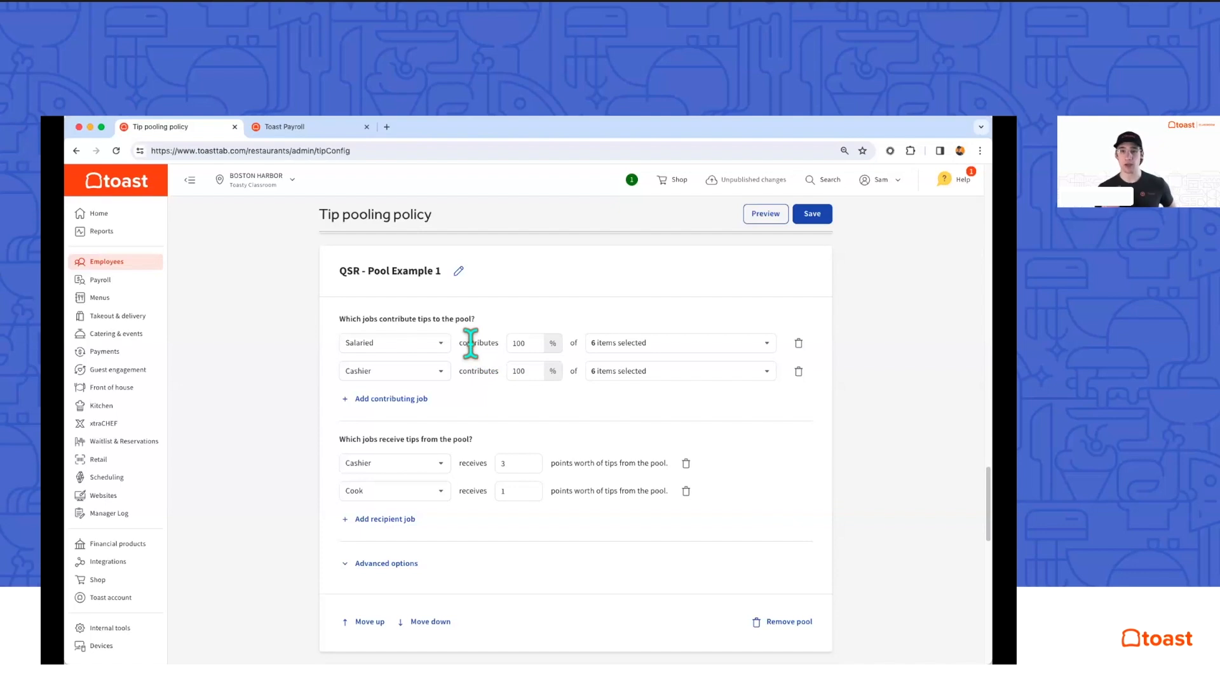
left_click(397, 346)
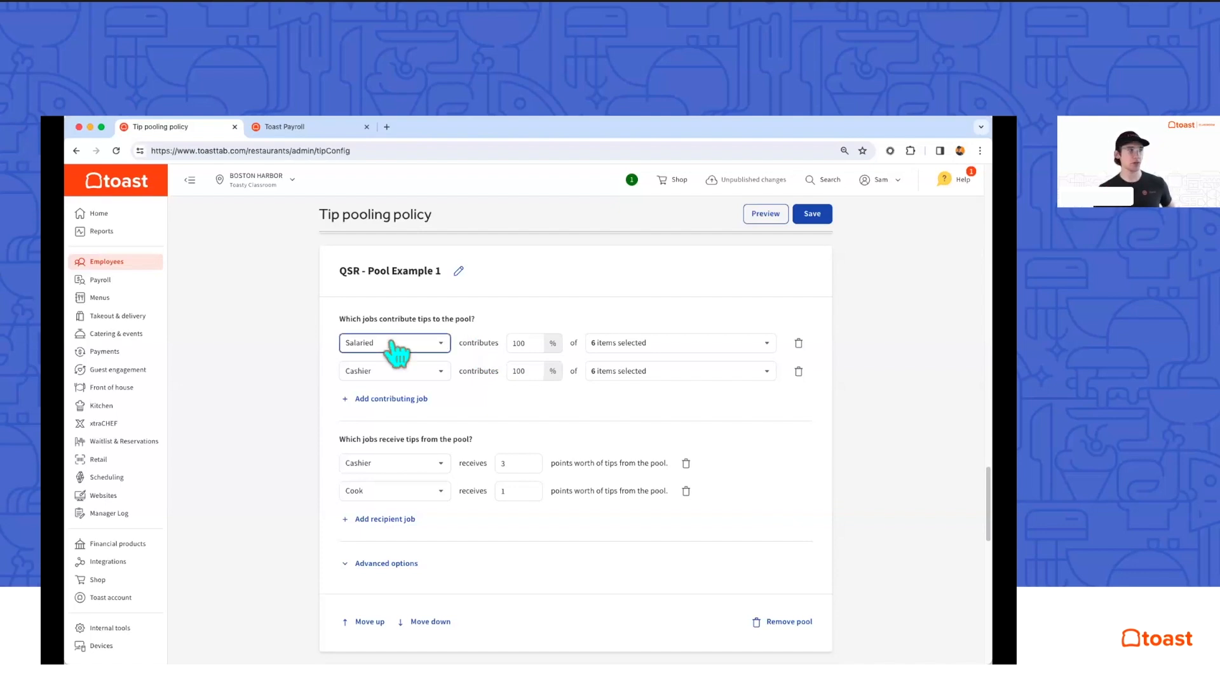
left_click(472, 363)
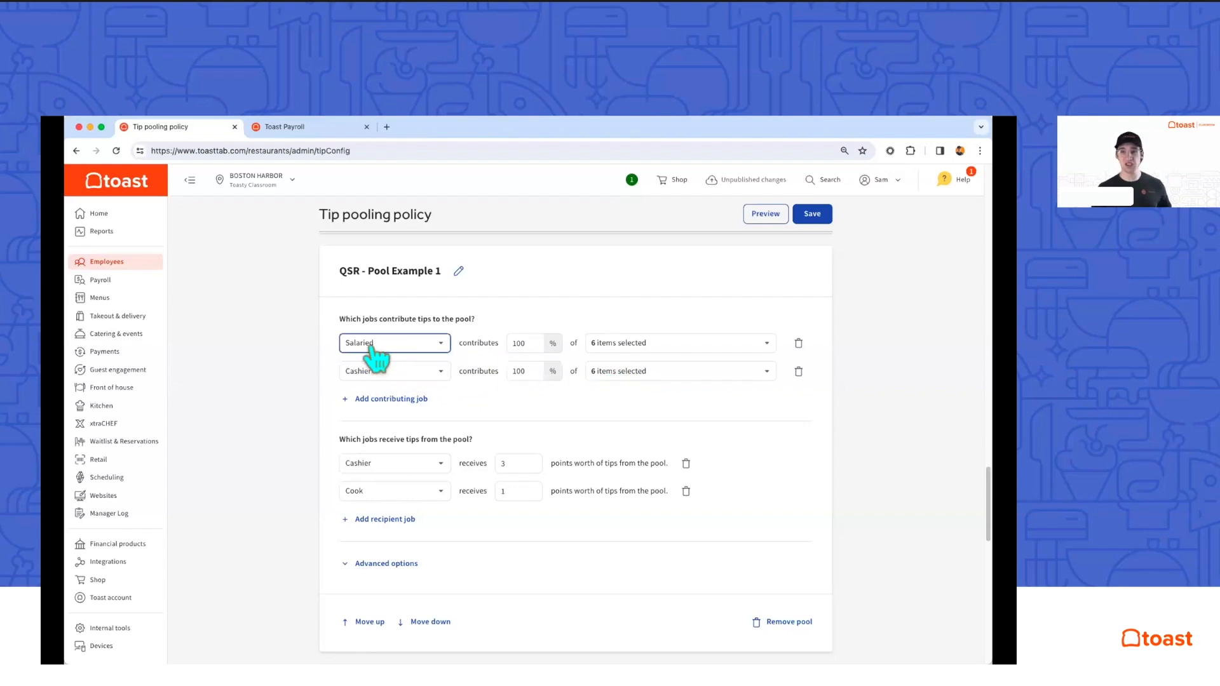
left_click(375, 355)
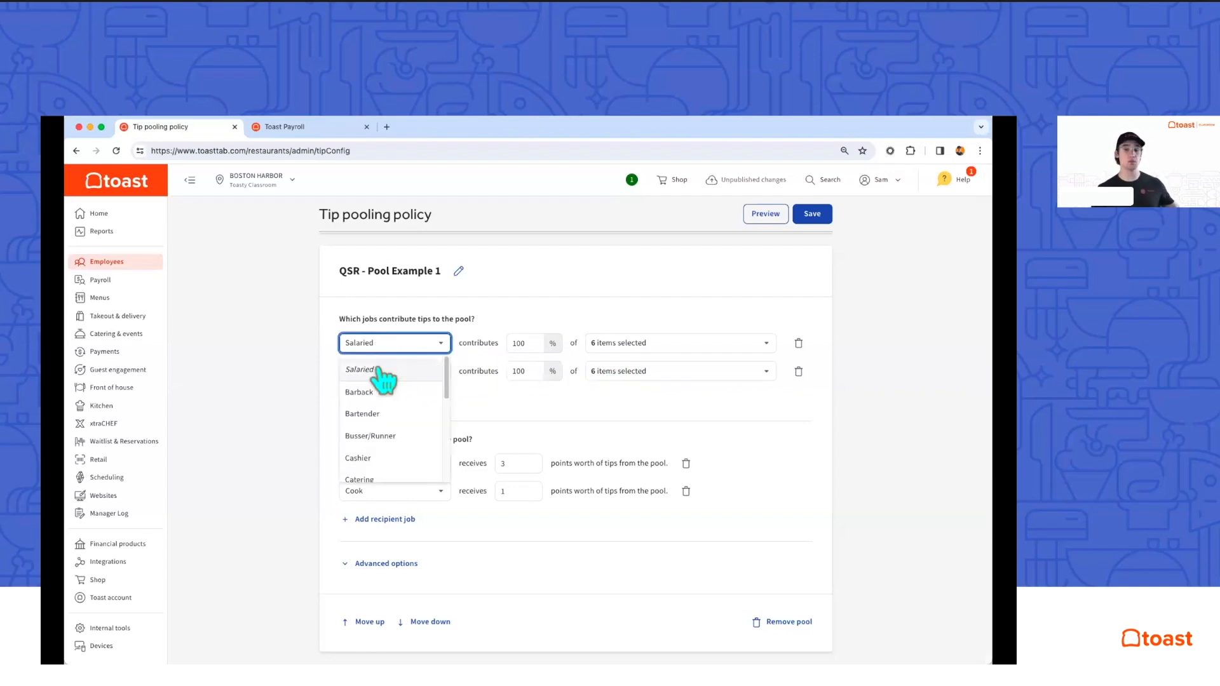
left_click(473, 352)
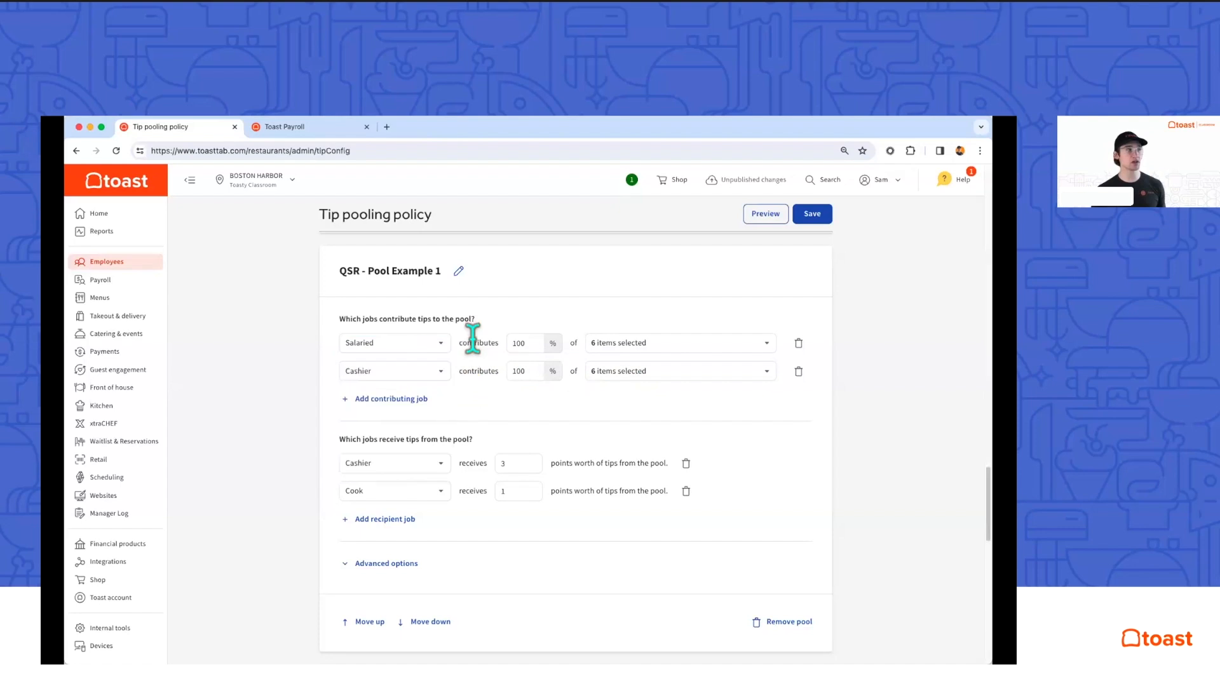
Add General Manager as a third contributing job in QSR - Pool Example 1, contributing 100%.
left_click(399, 400)
left_click(407, 400)
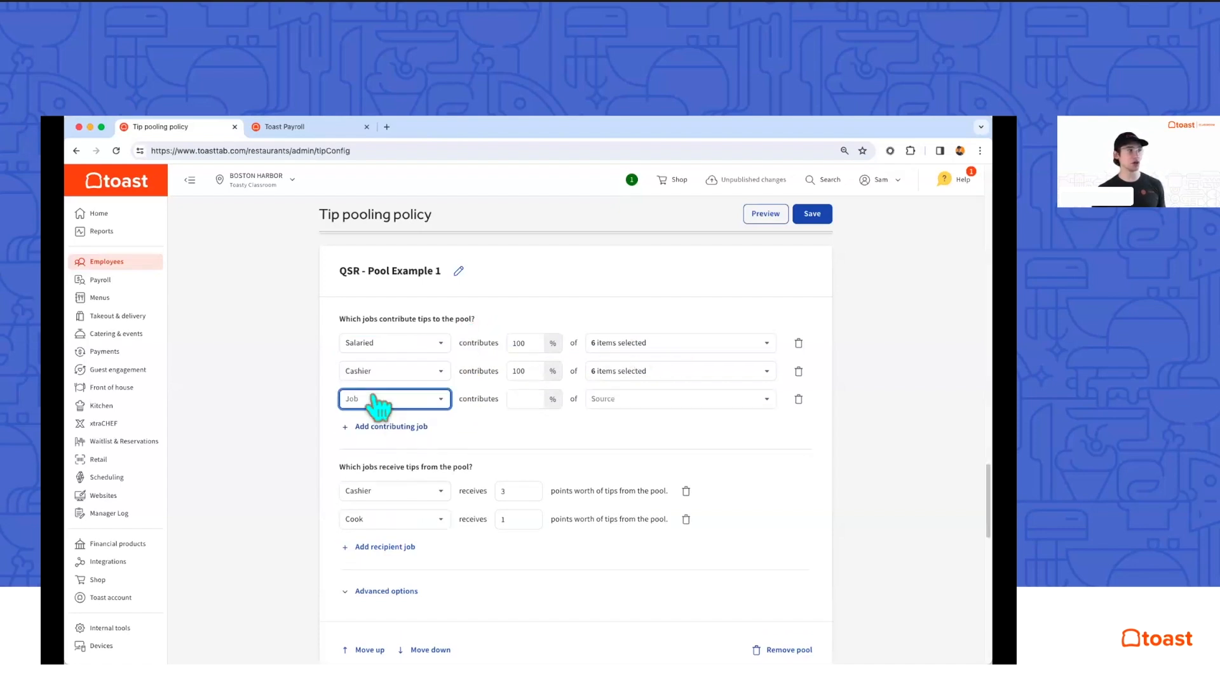
scroll(389, 444, "down", 5)
scroll(384, 467, "up", 3)
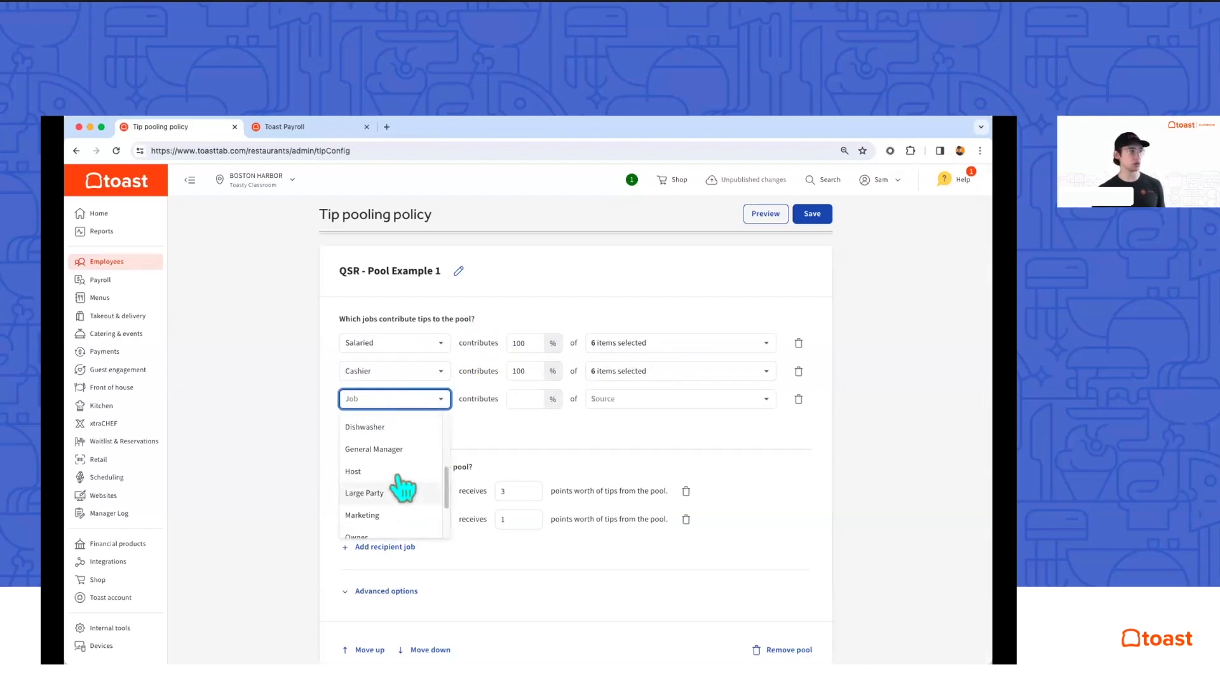
left_click(375, 450)
scroll(468, 477, "down", 3)
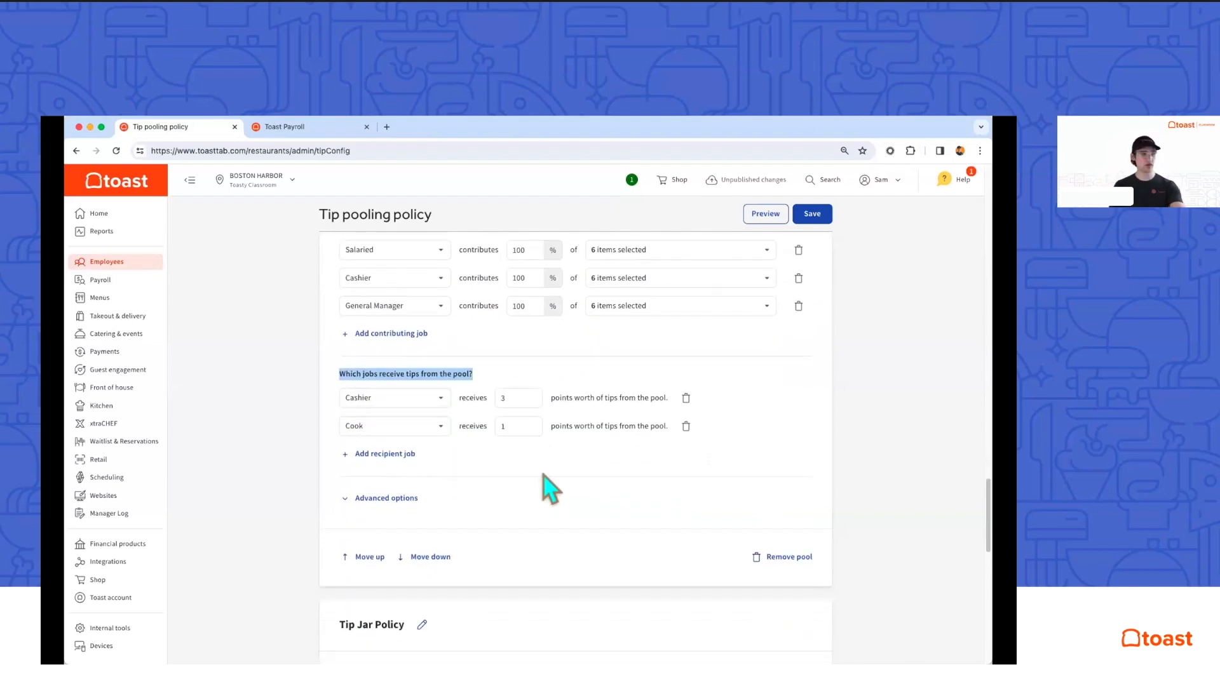
Examine the Tip Jar Policy's contributing job, contribution percentage, source choices and recipient jobs.
left_click(481, 448)
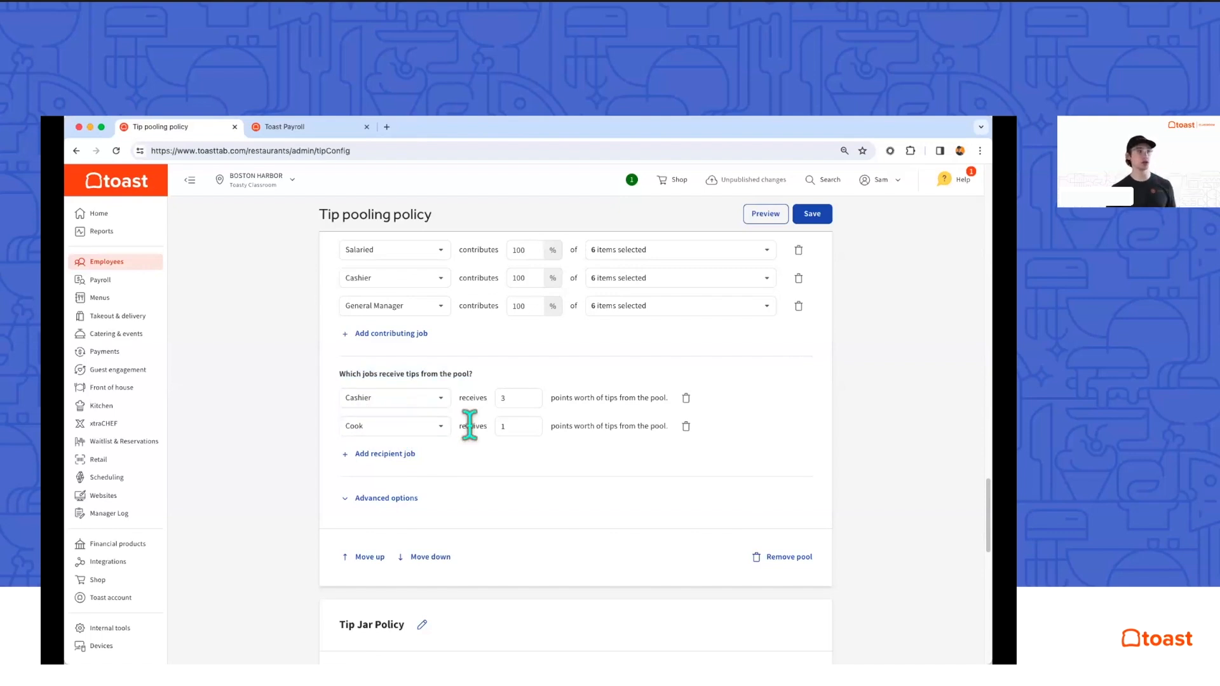
scroll(465, 425, "down", 5)
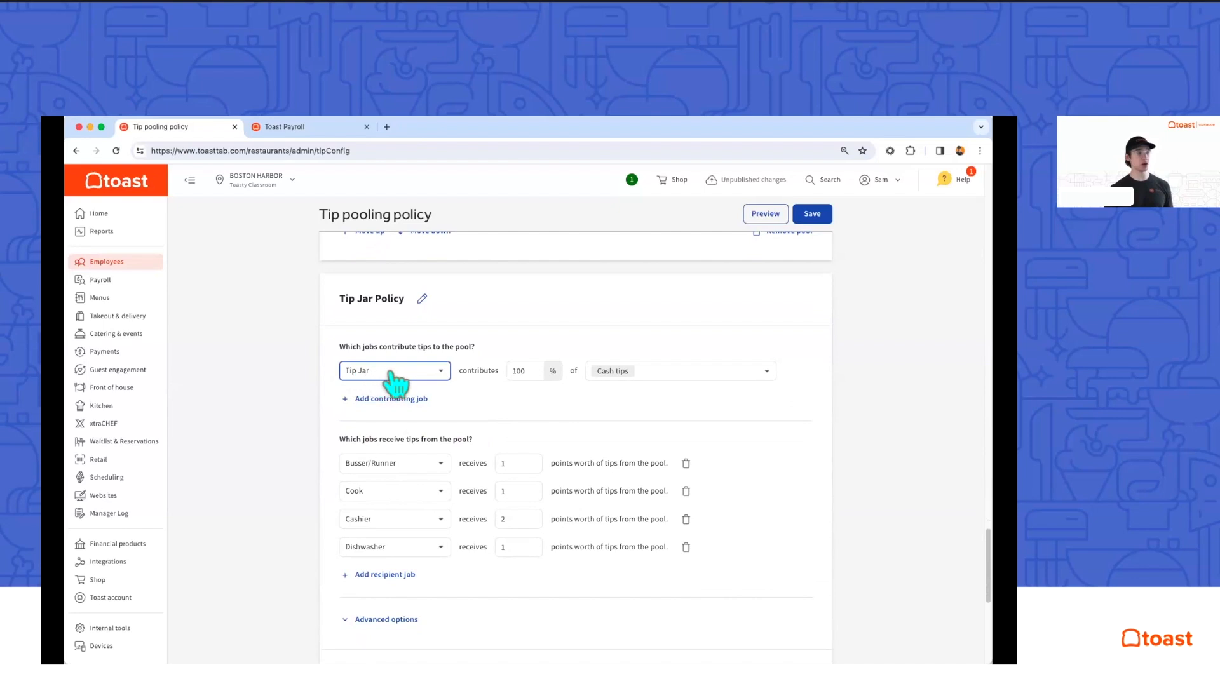
left_click(537, 369)
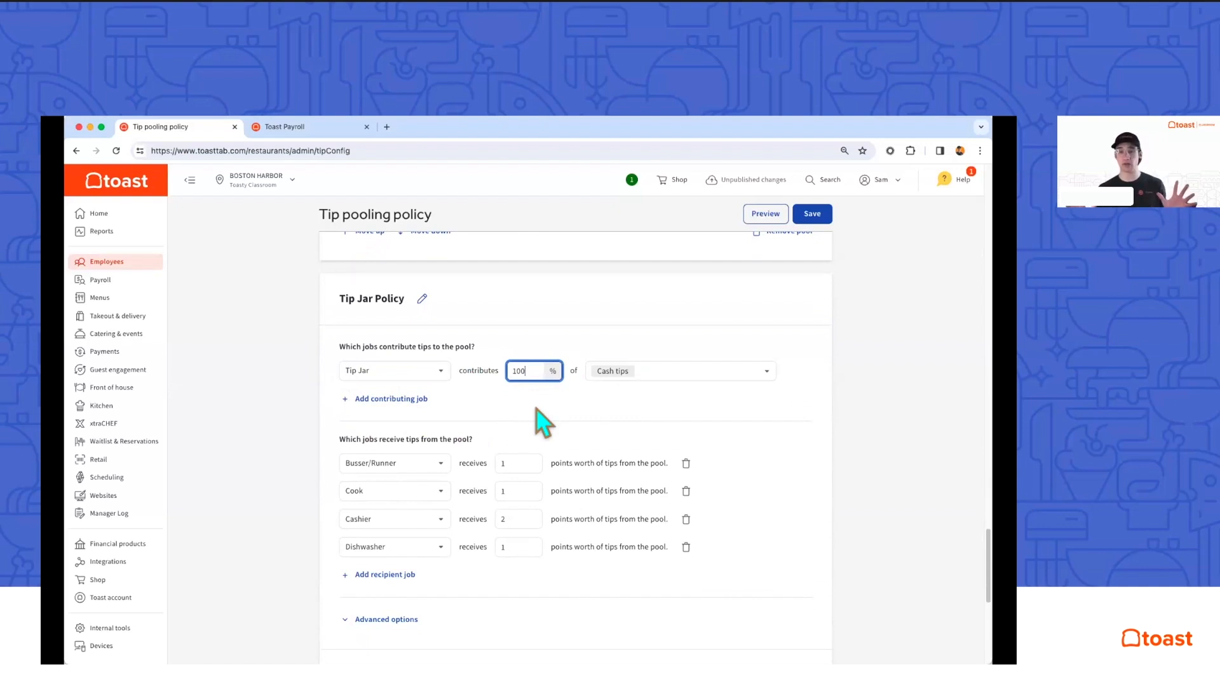
left_click(538, 421)
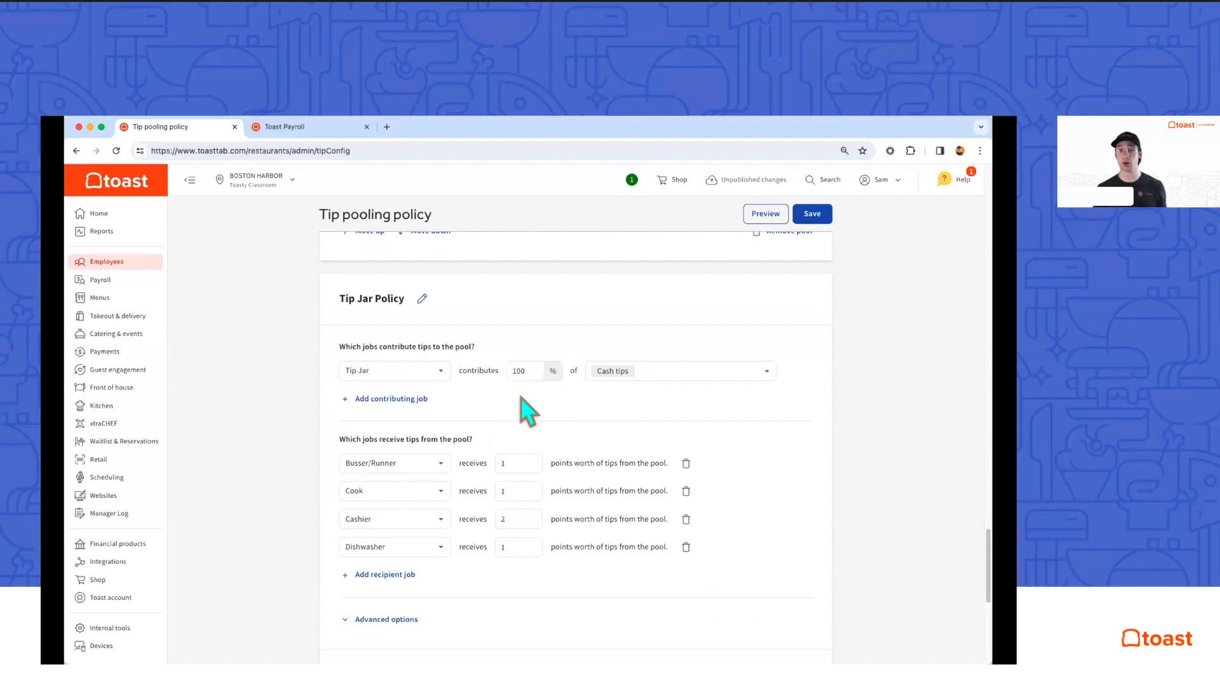
left_click(534, 371)
left_click(651, 375)
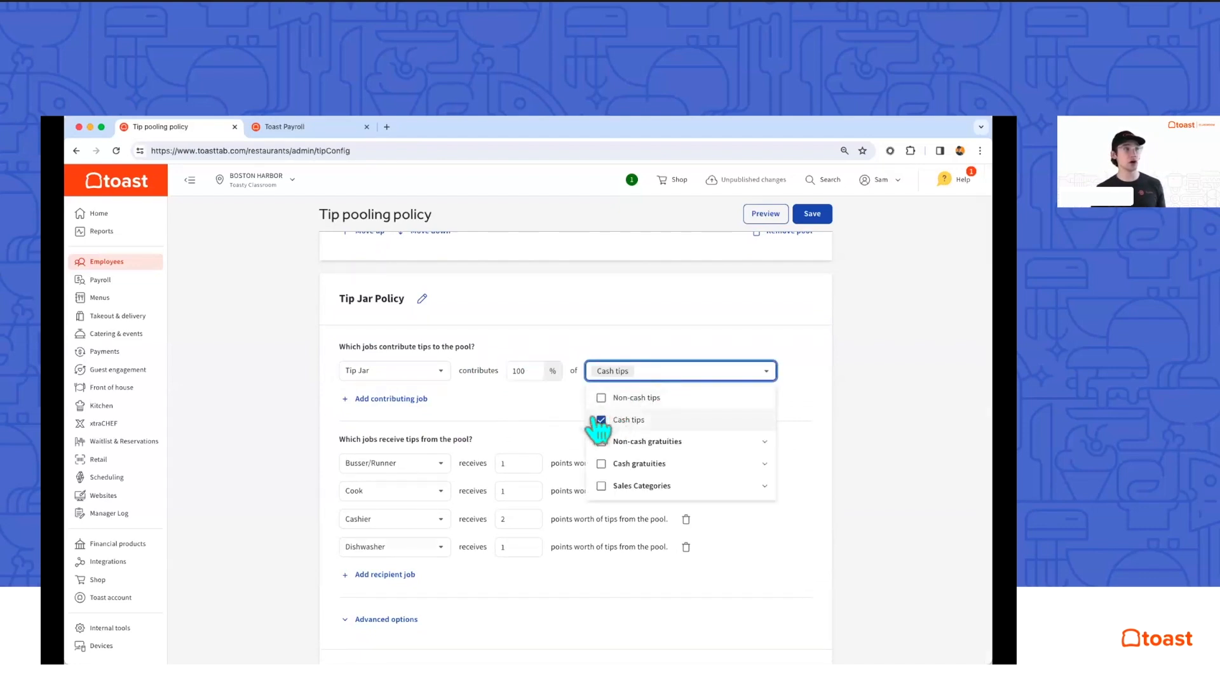
left_click(525, 409)
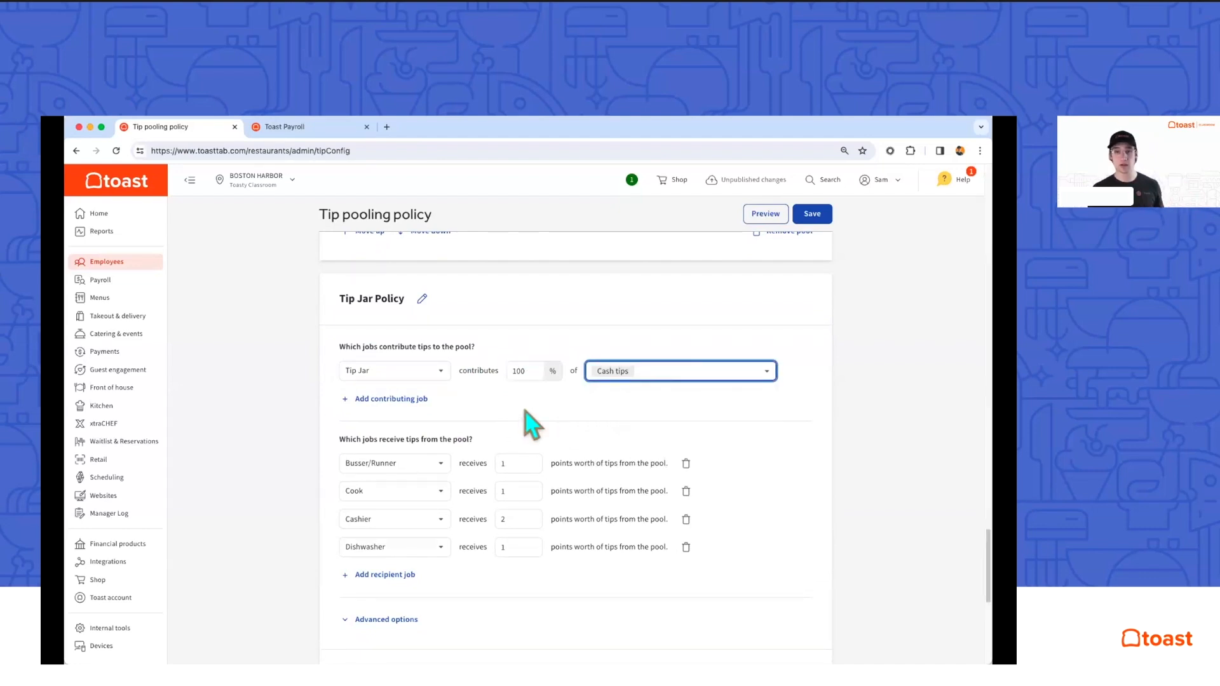
left_click(525, 410)
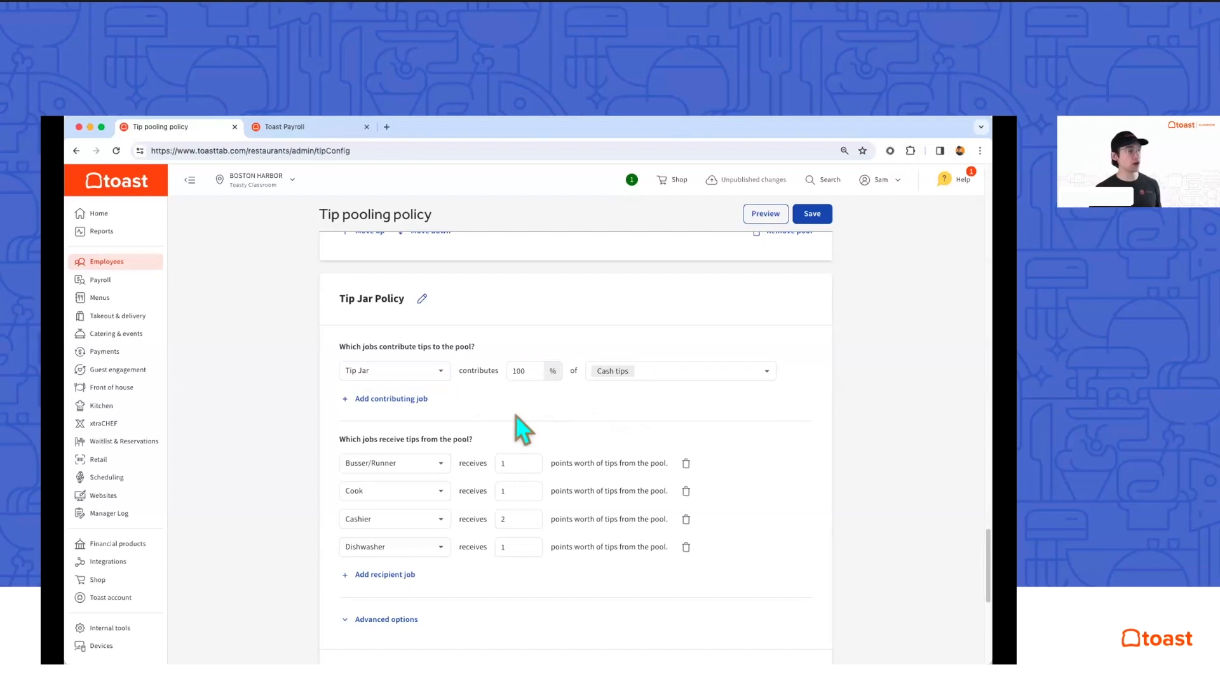
scroll(517, 427, "down", 3)
left_click(399, 410)
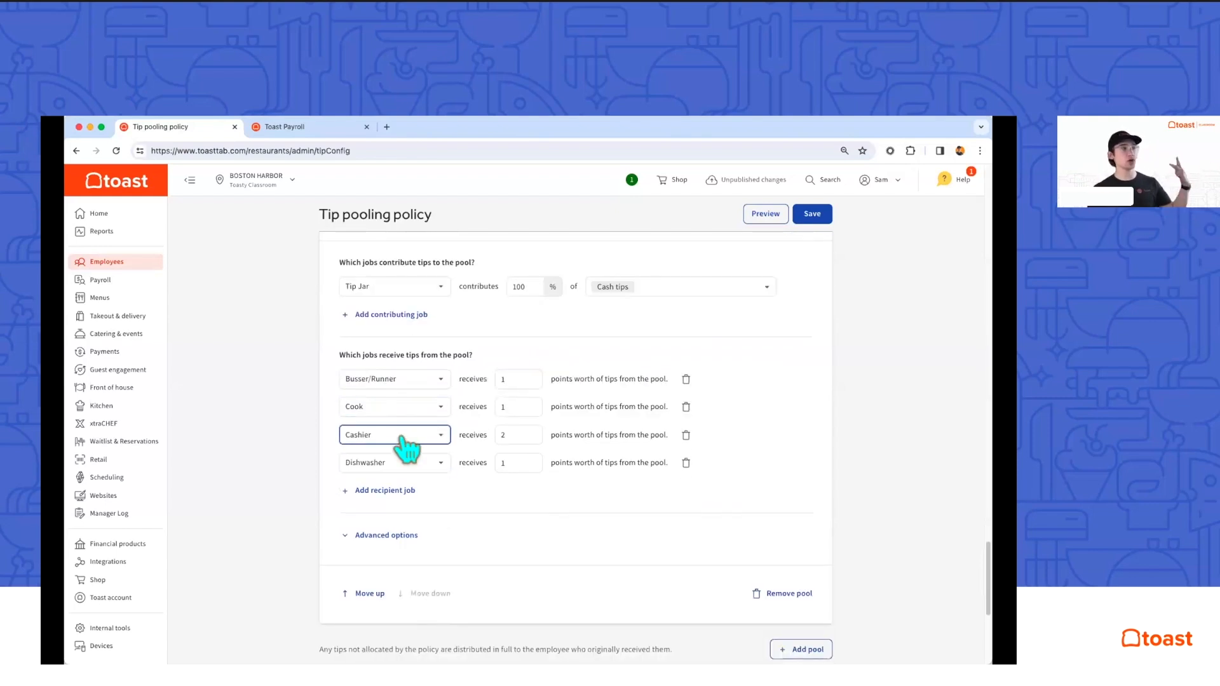
Add non-cash tips, cash tips and non-cash gratuities to Online Ordering Pool Example 1's contribution sources, and toggle its Sales Categories selection.
scroll(480, 525, "up", 1)
scroll(481, 525, "up", 10)
scroll(512, 490, "down", 2)
scroll(475, 511, "down", 2)
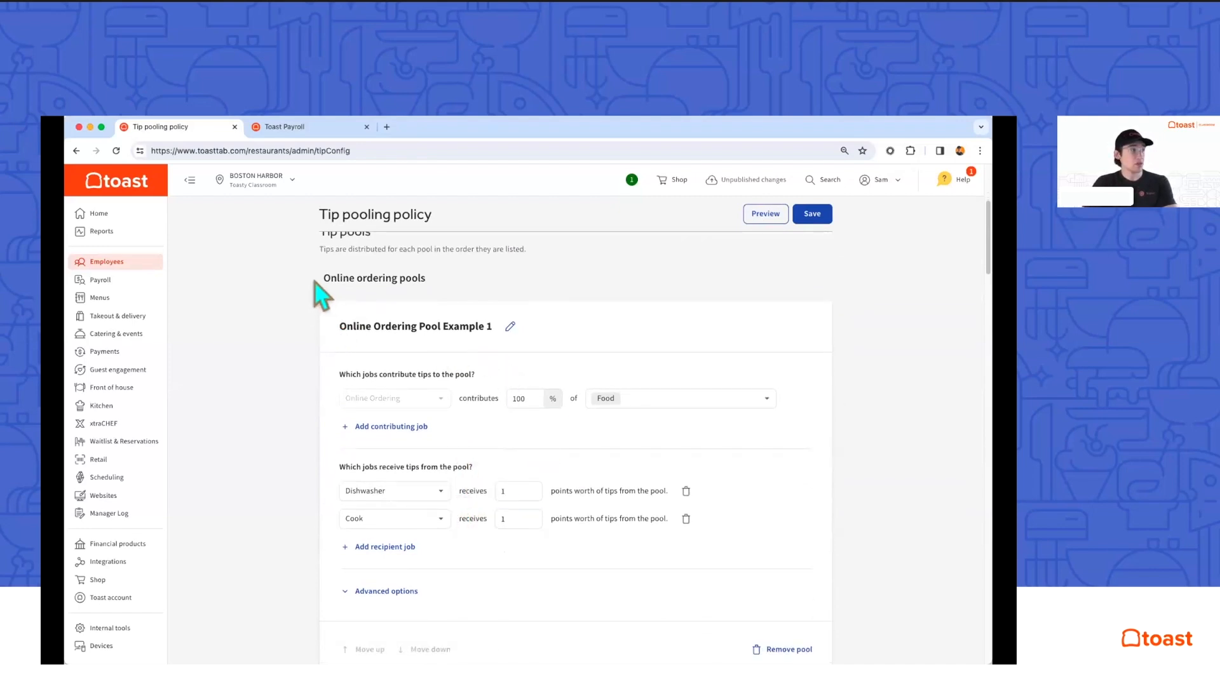
left_click_drag(315, 279, 452, 297)
left_click(447, 287)
scroll(394, 321, "down", 1)
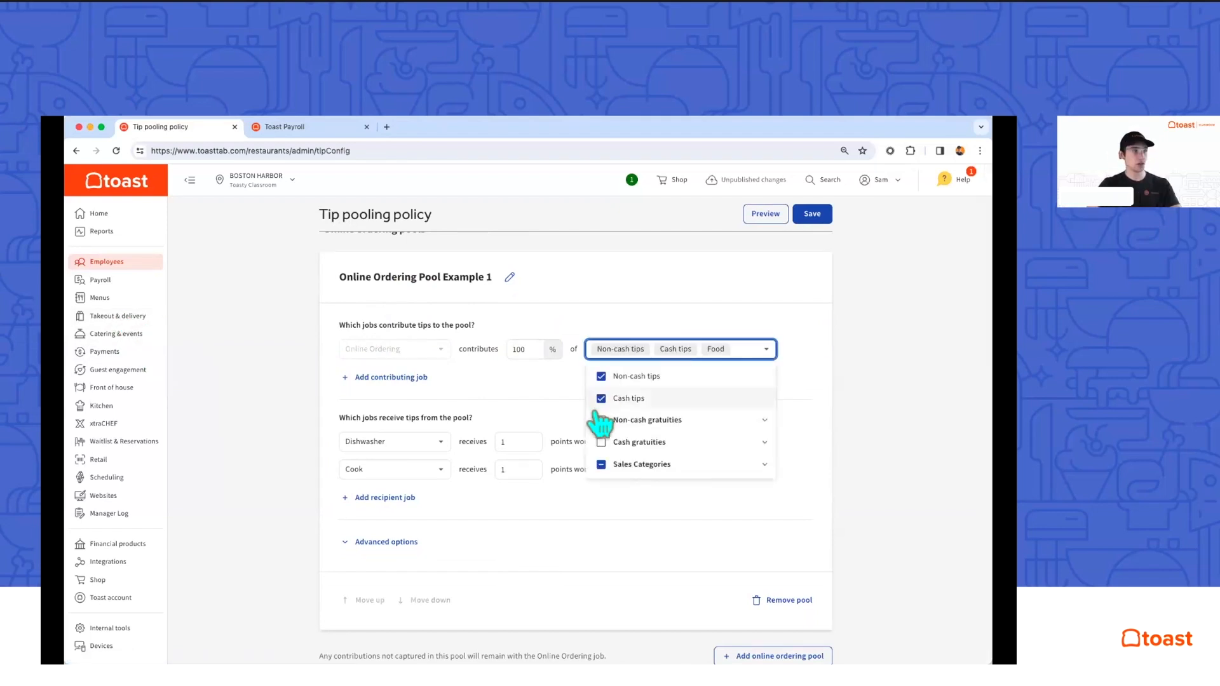
left_click(600, 420)
left_click(600, 464)
left_click(516, 349)
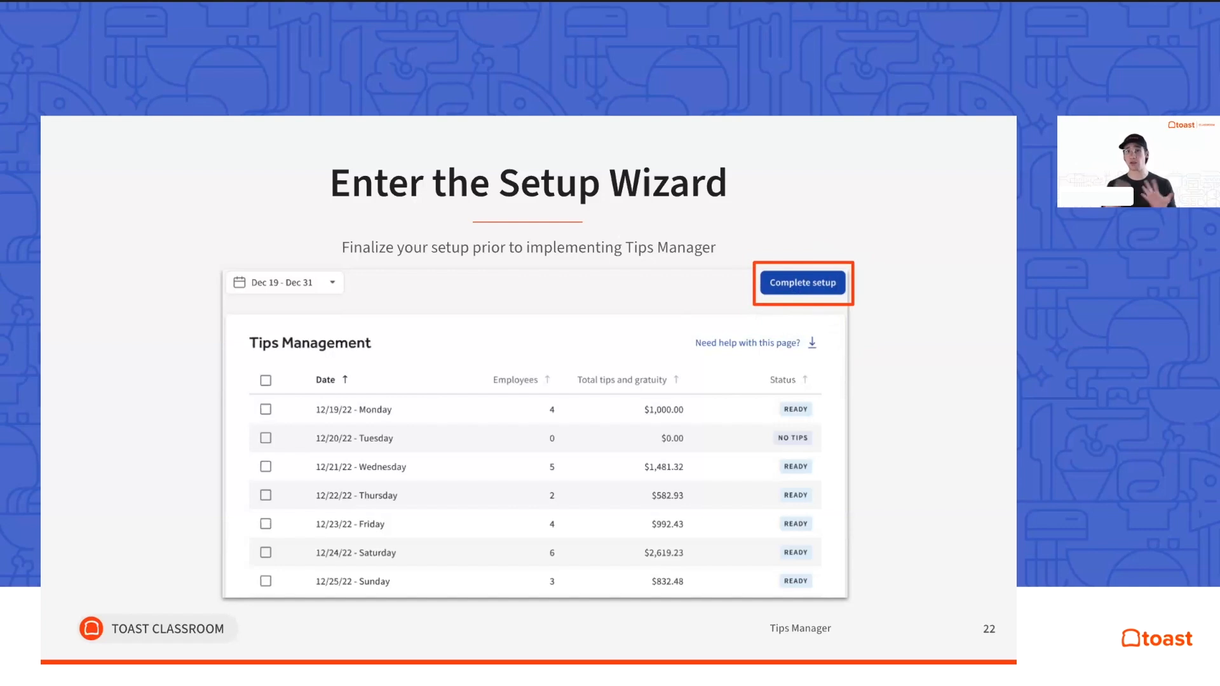
left_click(481, 368)
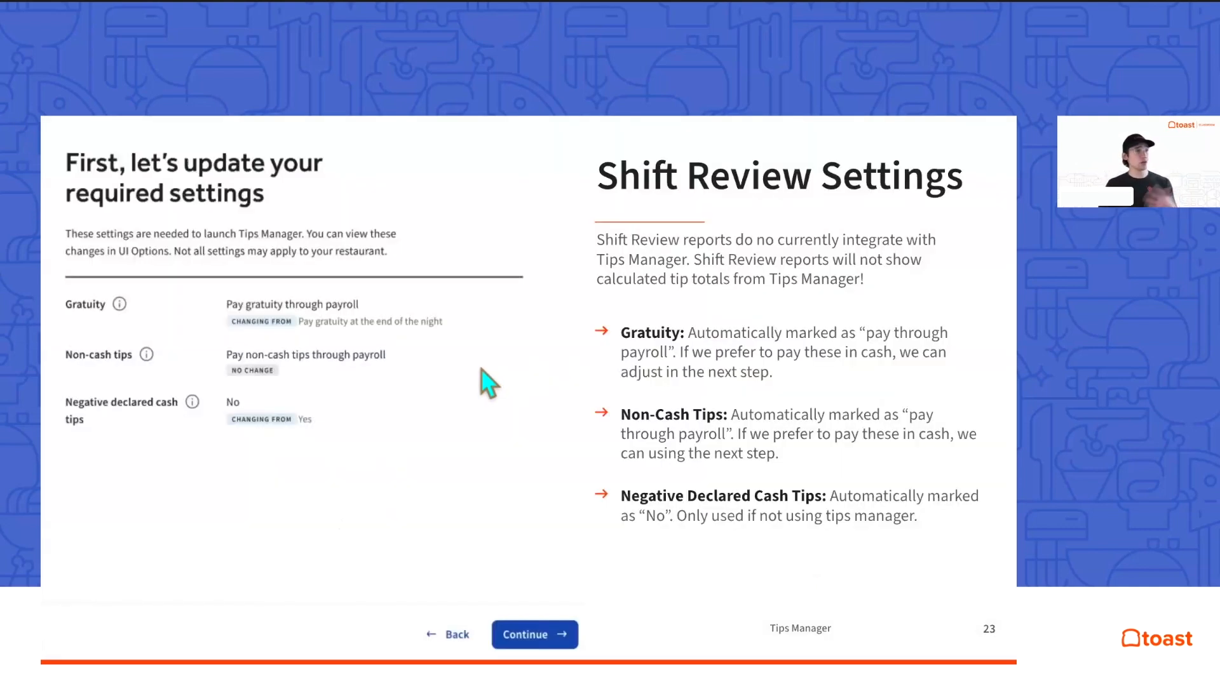